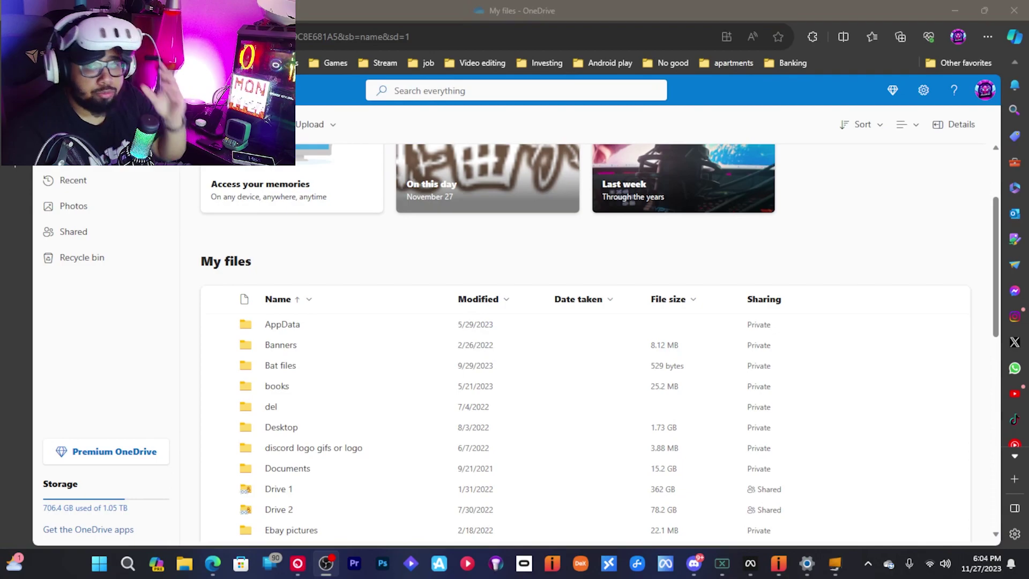
# Find the shared Drive 1 folder in My files and show who has access to it.
pyautogui.click(988, 36)
pyautogui.click(958, 124)
pyautogui.click(958, 124)
pyautogui.click(958, 123)
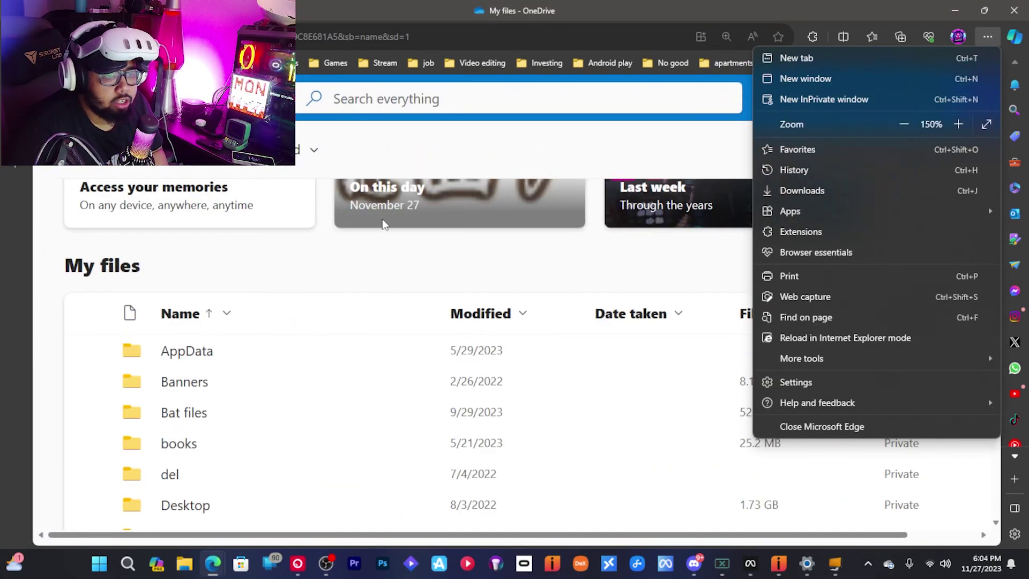
pyautogui.click(292, 269)
pyautogui.scroll(-3, 248, 278)
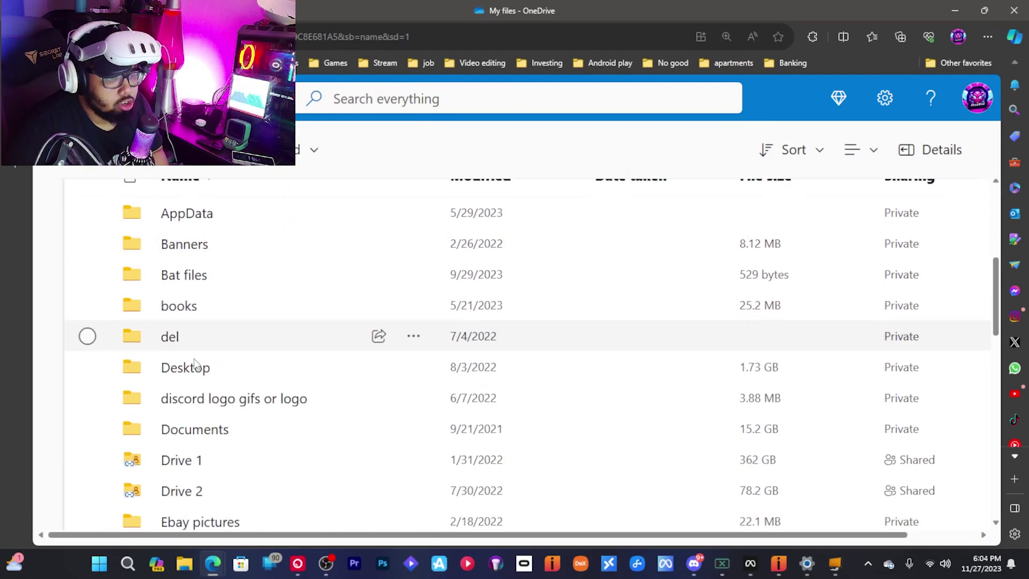
pyautogui.scroll(1, 589, 439)
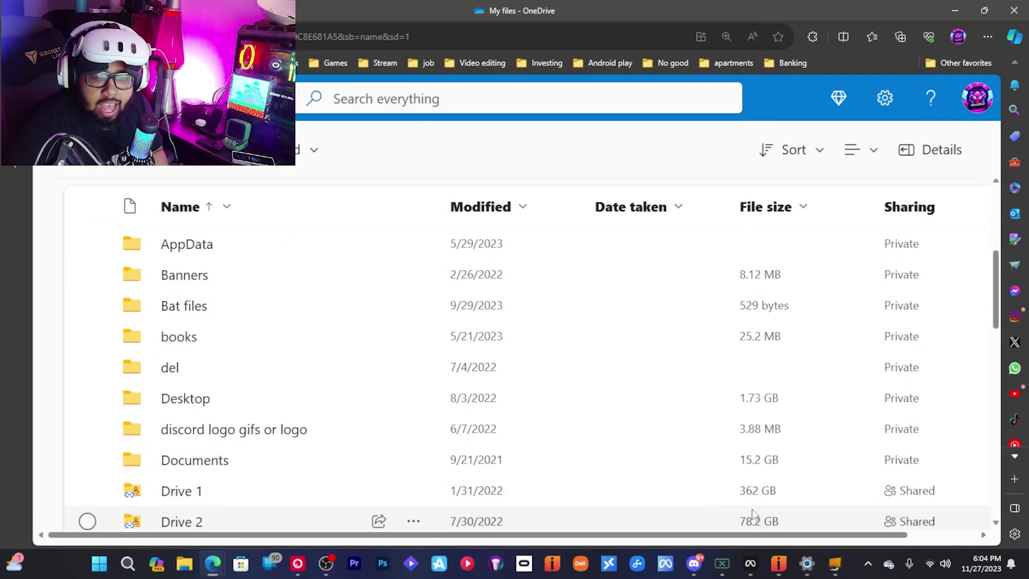
pyautogui.scroll(-1, 318, 424)
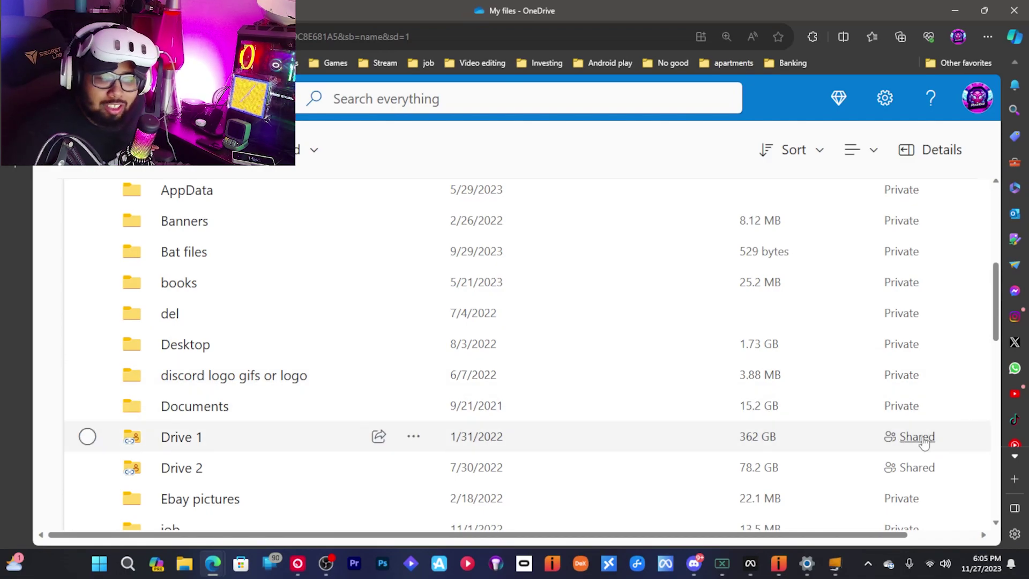
pyautogui.click(906, 436)
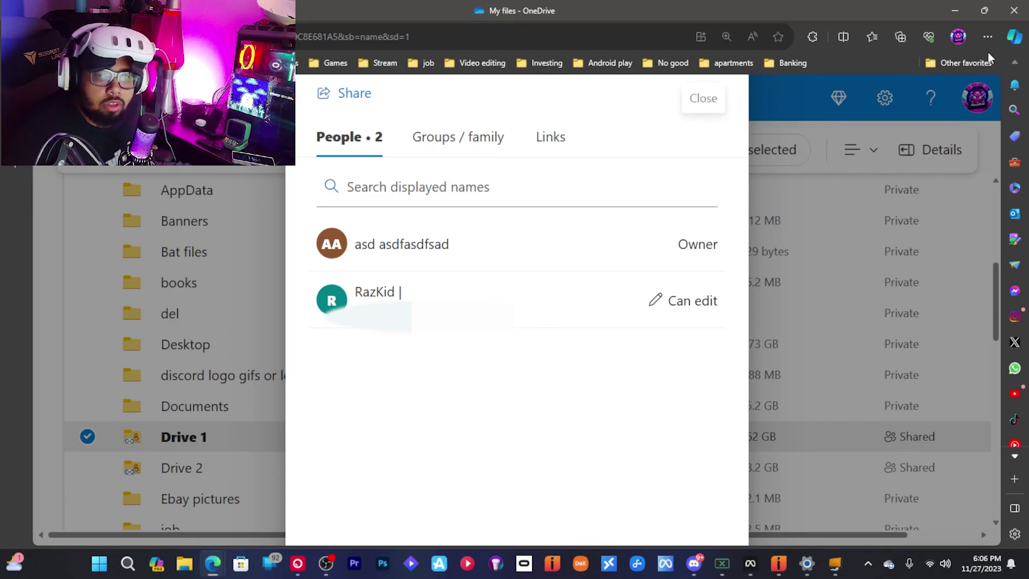
# Reduce the page zoom to 110%.
pyautogui.click(988, 36)
pyautogui.click(905, 125)
pyautogui.click(904, 125)
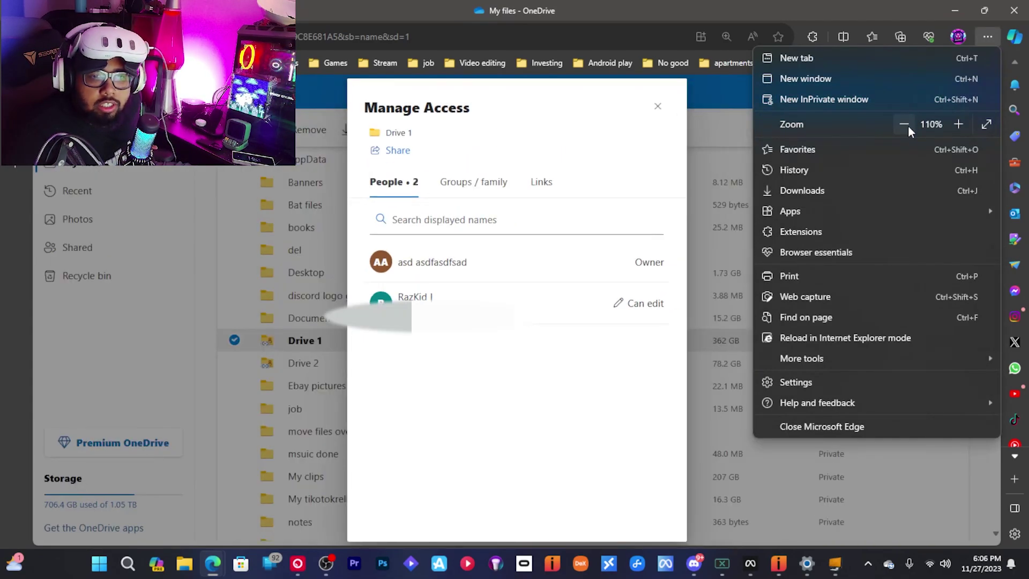
pyautogui.click(342, 302)
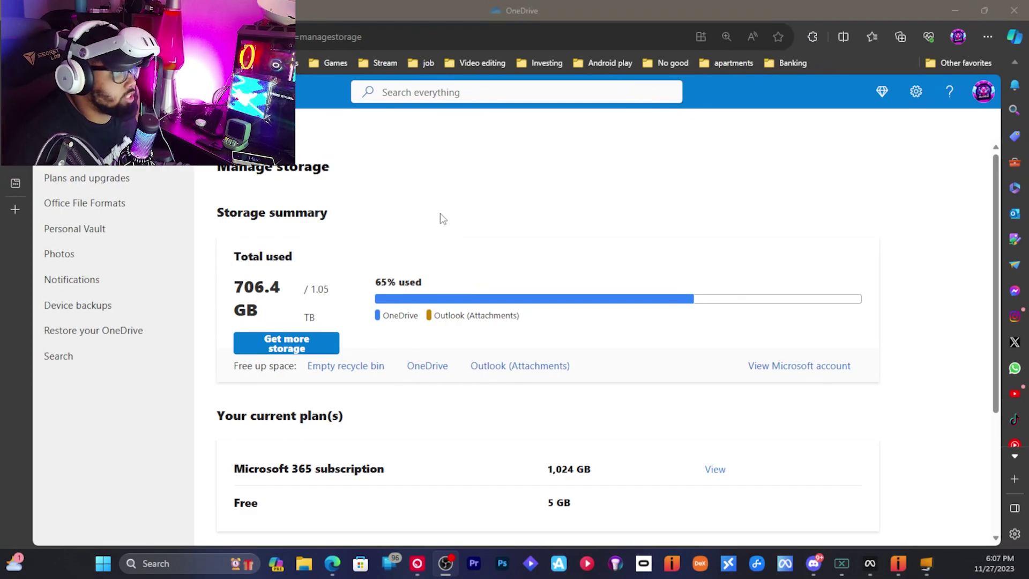
# Review the storage summary and current plans on the Manage storage page.
pyautogui.scroll(-1, 440, 217)
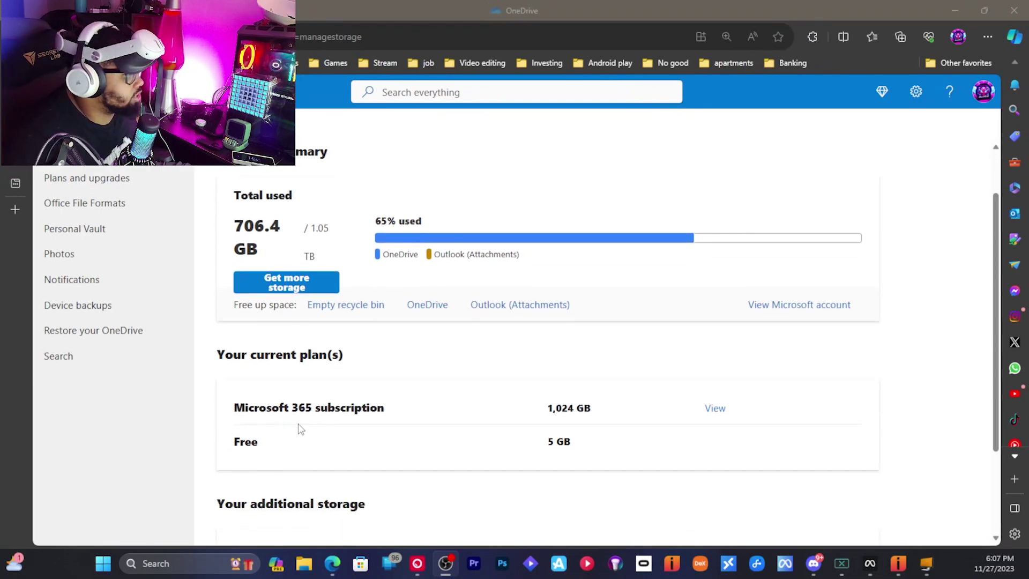
pyautogui.scroll(-2, 385, 410)
pyautogui.scroll(3, 384, 412)
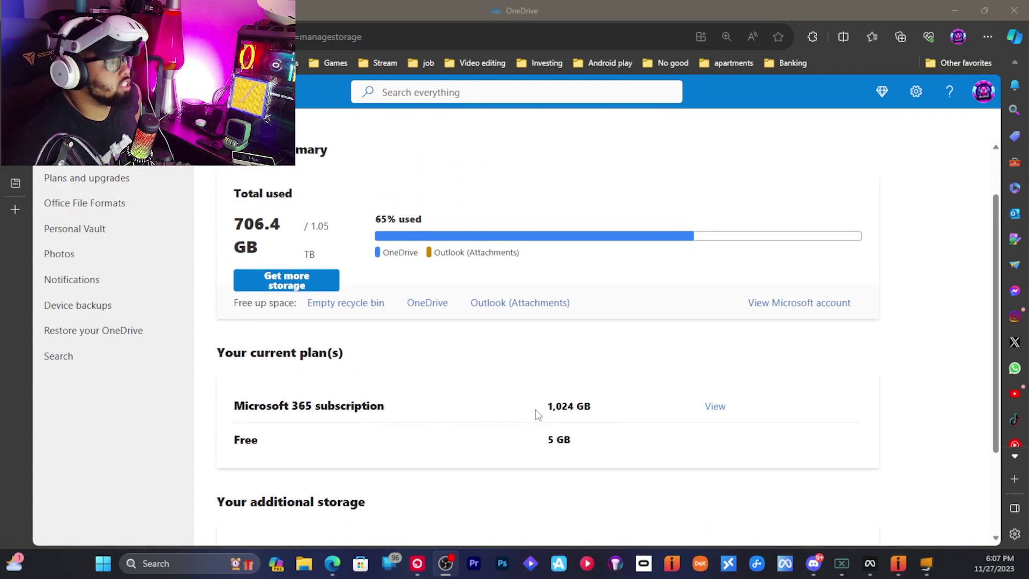
# Open the Plans and upgrades page and examine the Microsoft 365 Family plan's exclusive features.
pyautogui.click(119, 185)
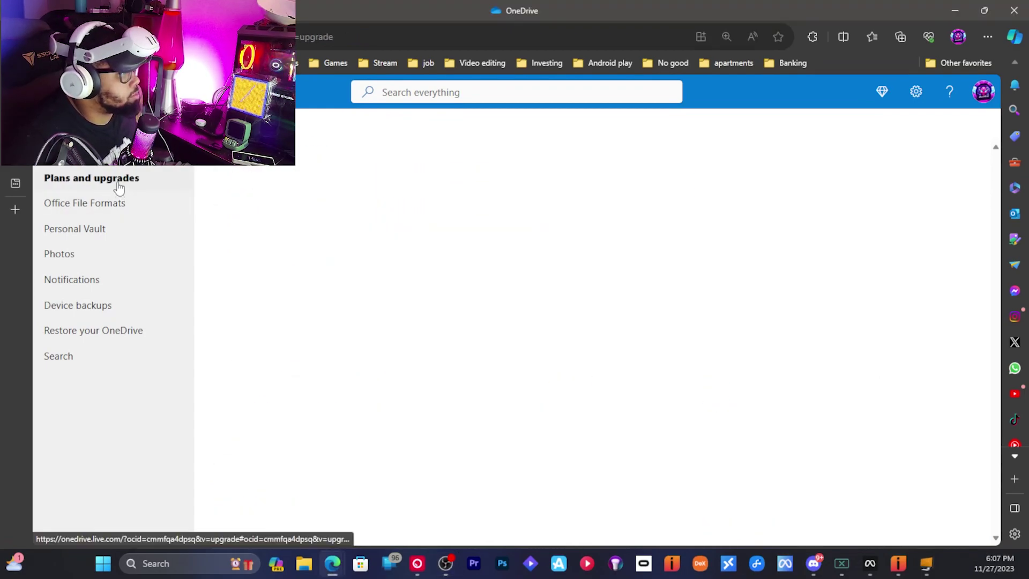
pyautogui.scroll(-1, 404, 325)
pyautogui.scroll(1, 403, 324)
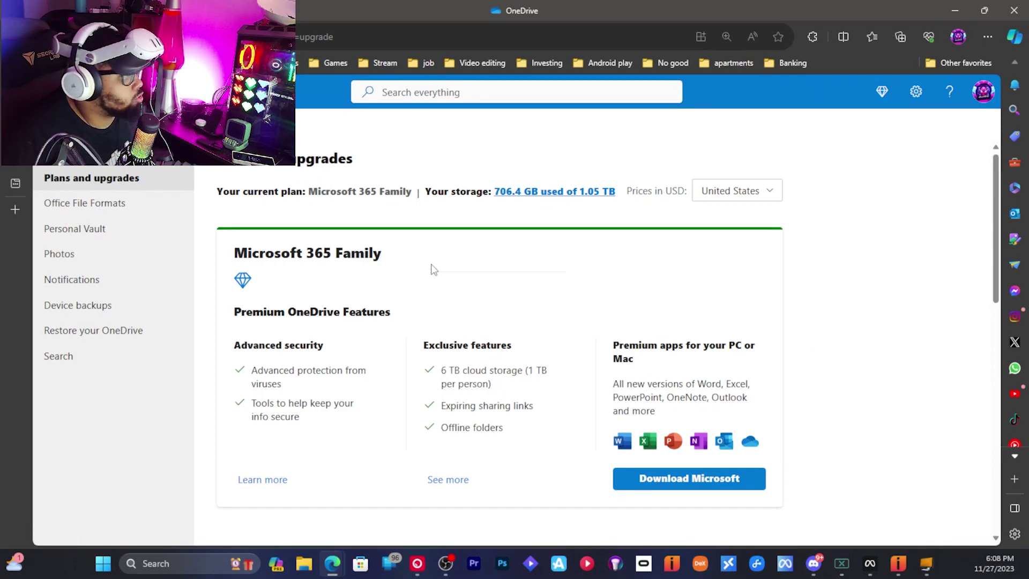
pyautogui.scroll(-1, 434, 269)
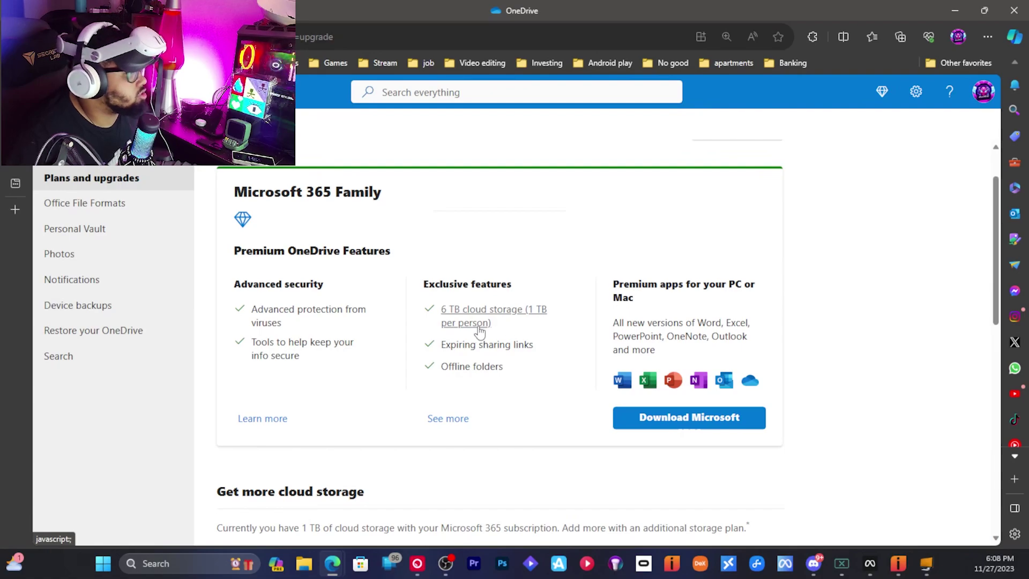
pyautogui.click(988, 36)
pyautogui.click(958, 125)
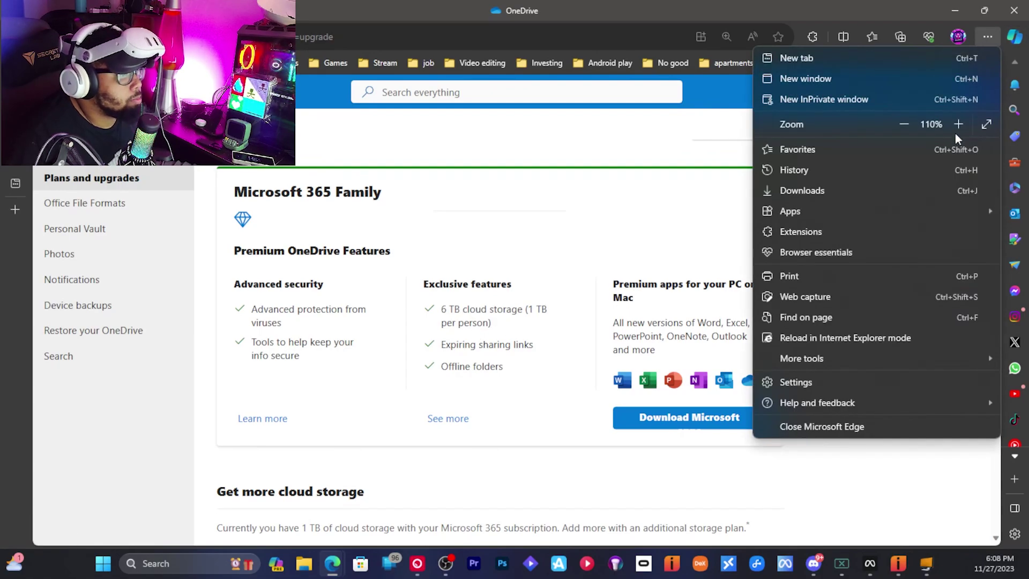
pyautogui.click(959, 124)
pyautogui.click(959, 124)
pyautogui.press('Escape')
pyautogui.scroll(-5, 489, 439)
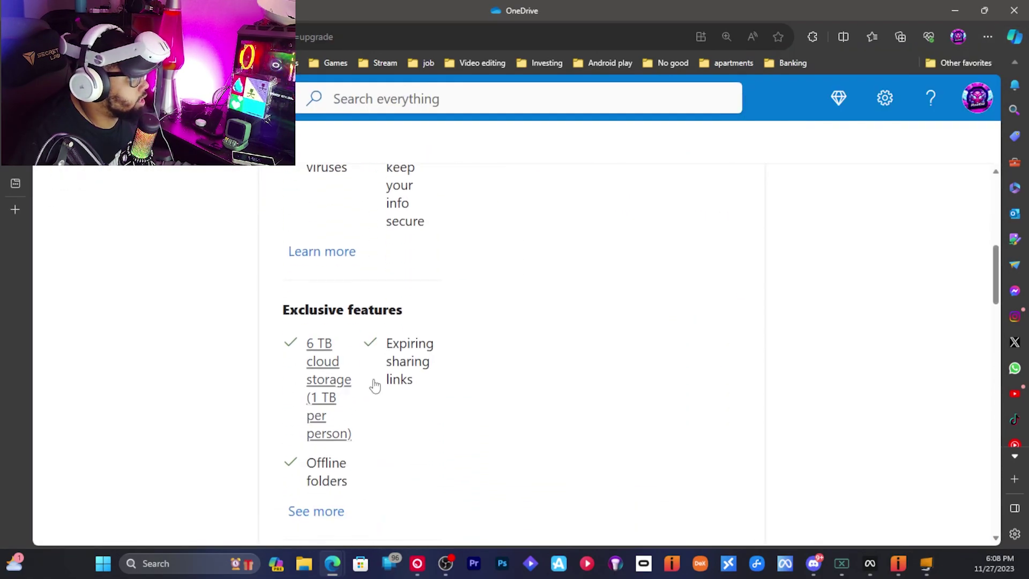
# Reset the page zoom to 100% and examine the additional cloud storage plans.
pyautogui.click(987, 37)
pyautogui.click(905, 125)
pyautogui.click(905, 125)
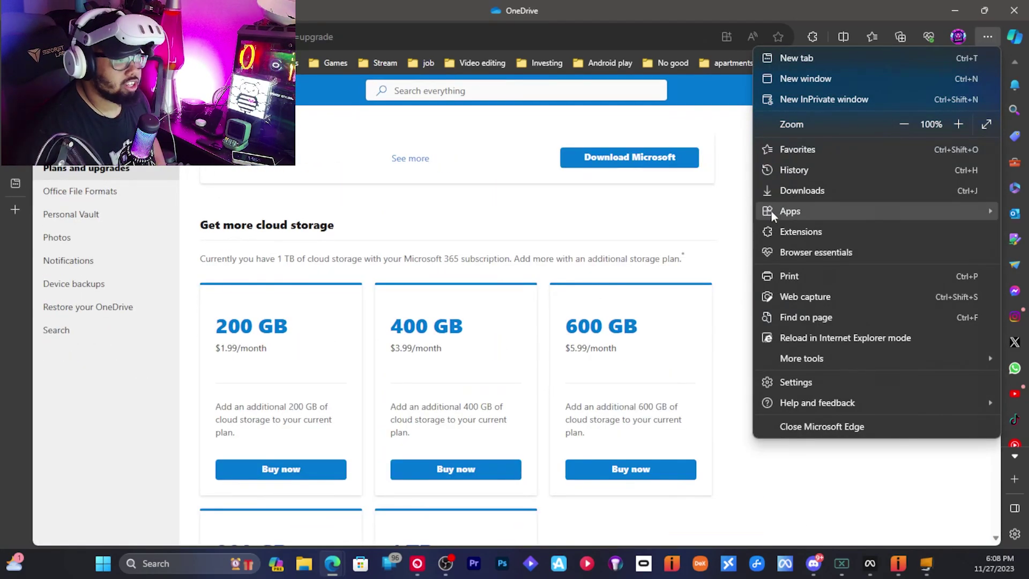
pyautogui.press('Escape')
pyautogui.scroll(5, 877, 275)
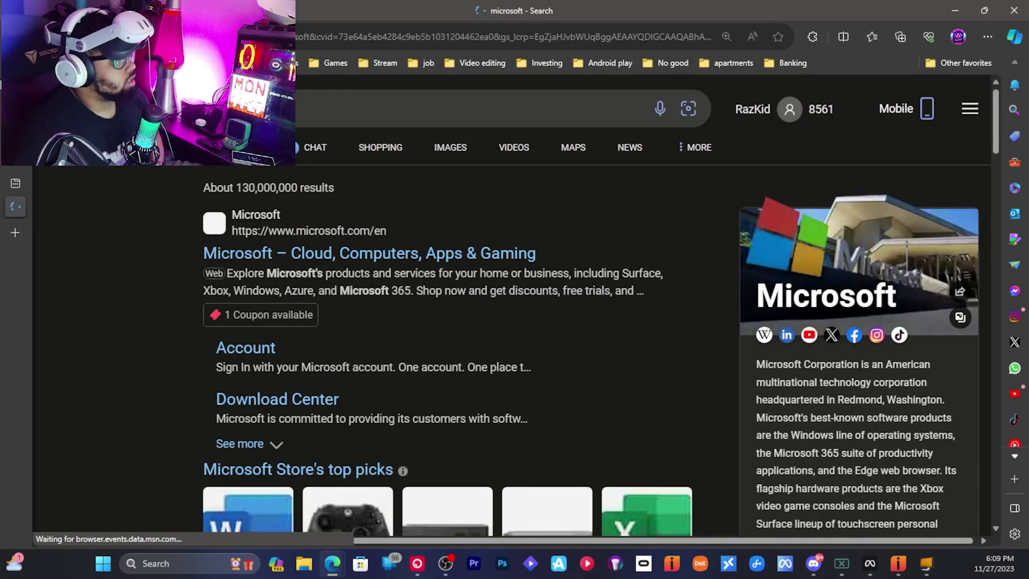
# Open the Microsoft website from the search results and sign out of the current Microsoft account.
pyautogui.click(321, 253)
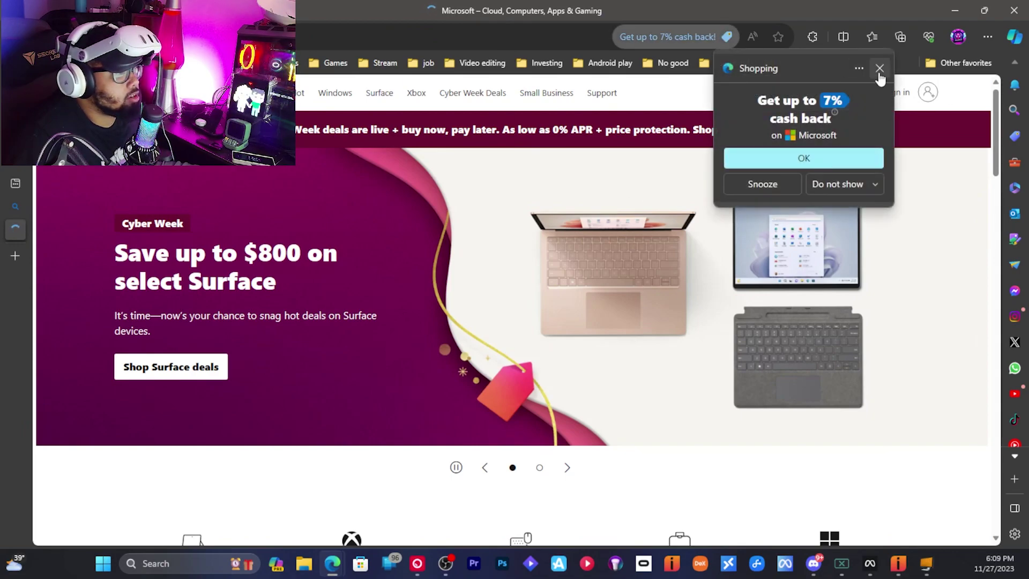
pyautogui.click(878, 70)
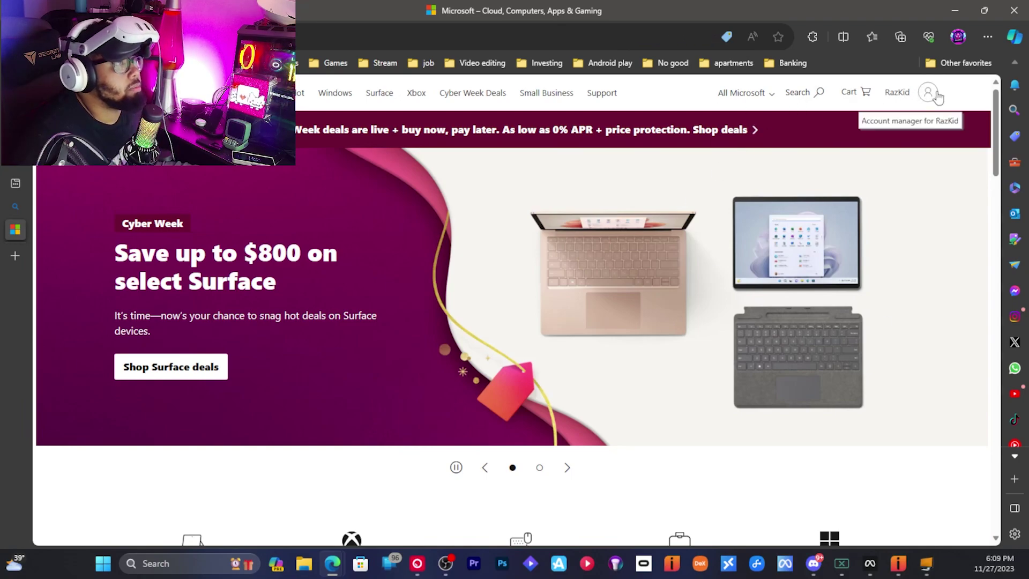
pyautogui.click(931, 94)
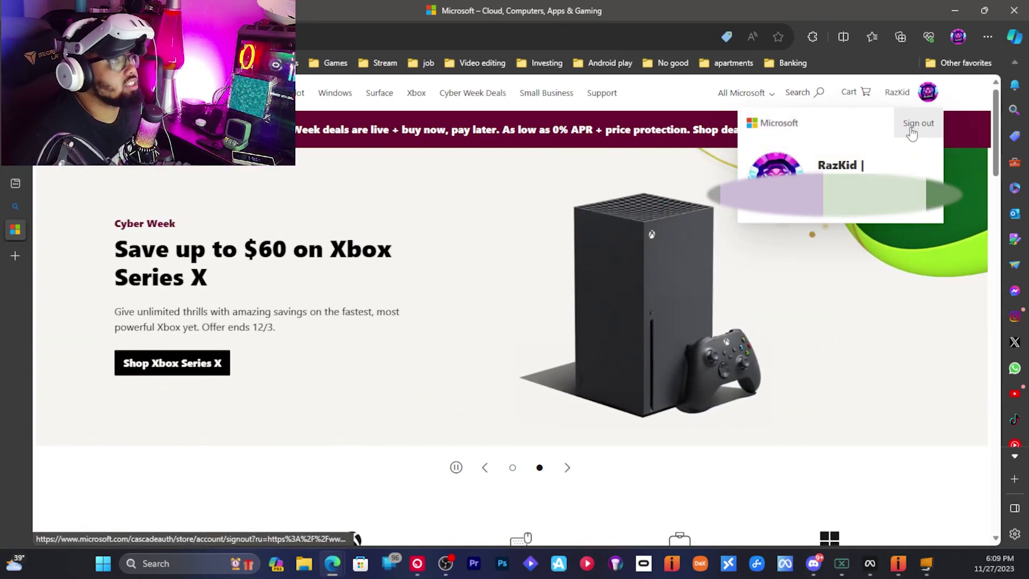
pyautogui.click(988, 36)
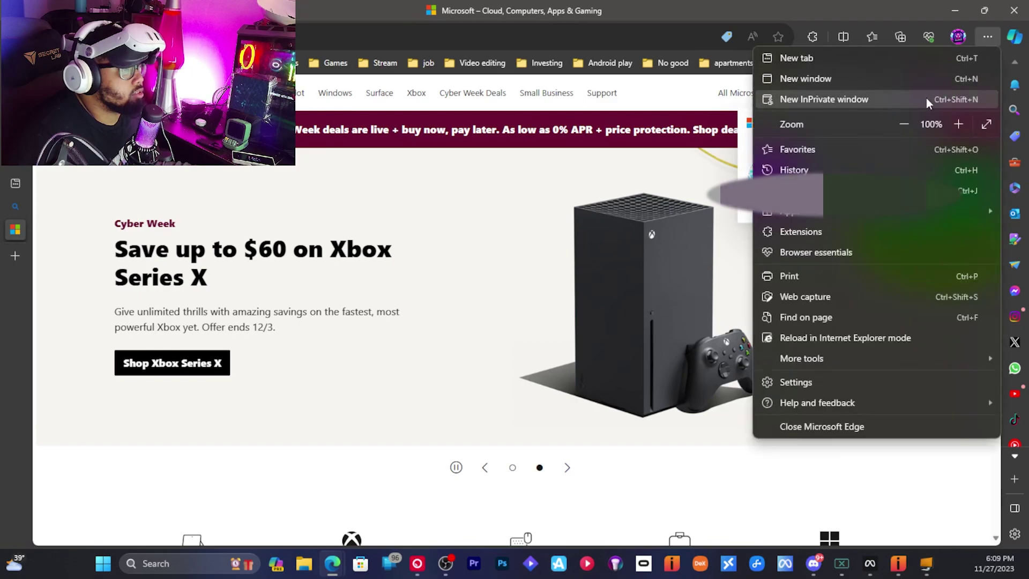
pyautogui.click(959, 124)
pyautogui.click(959, 124)
pyautogui.press('Escape')
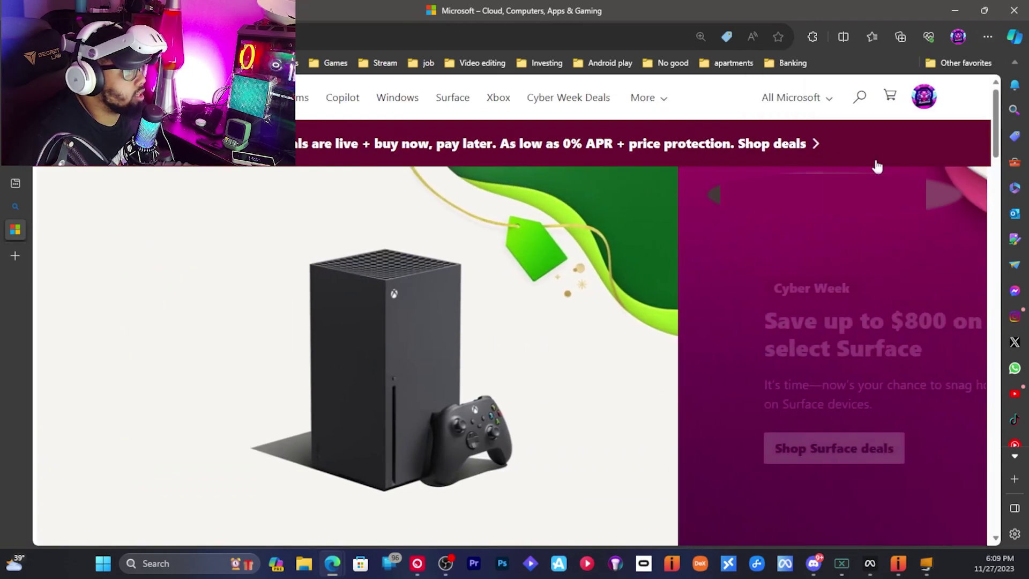
pyautogui.click(919, 101)
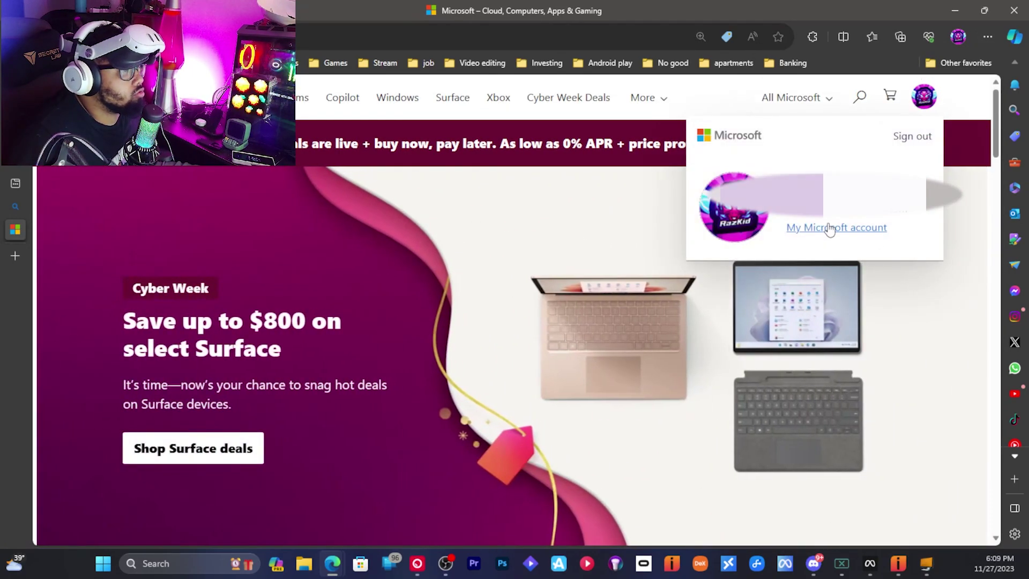
pyautogui.click(912, 136)
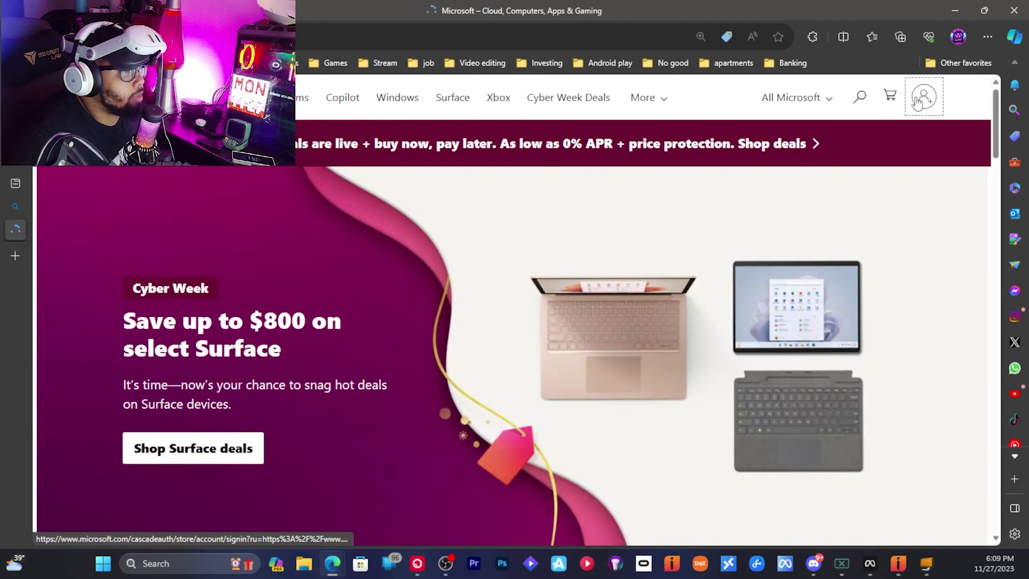
# Go to the Microsoft sign-in page and start creating a new account, ready for the email address.
pyautogui.click(917, 97)
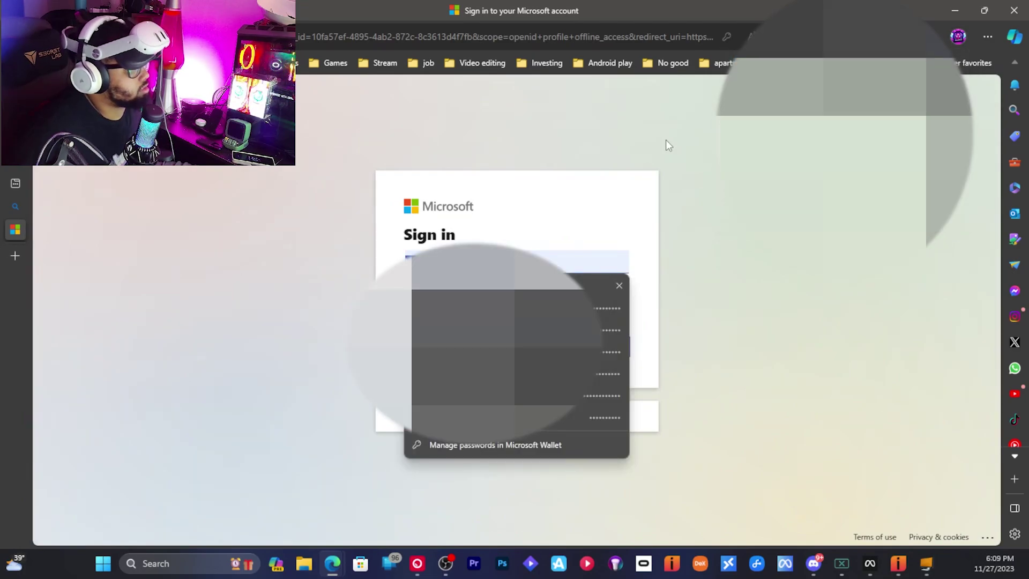
pyautogui.click(680, 322)
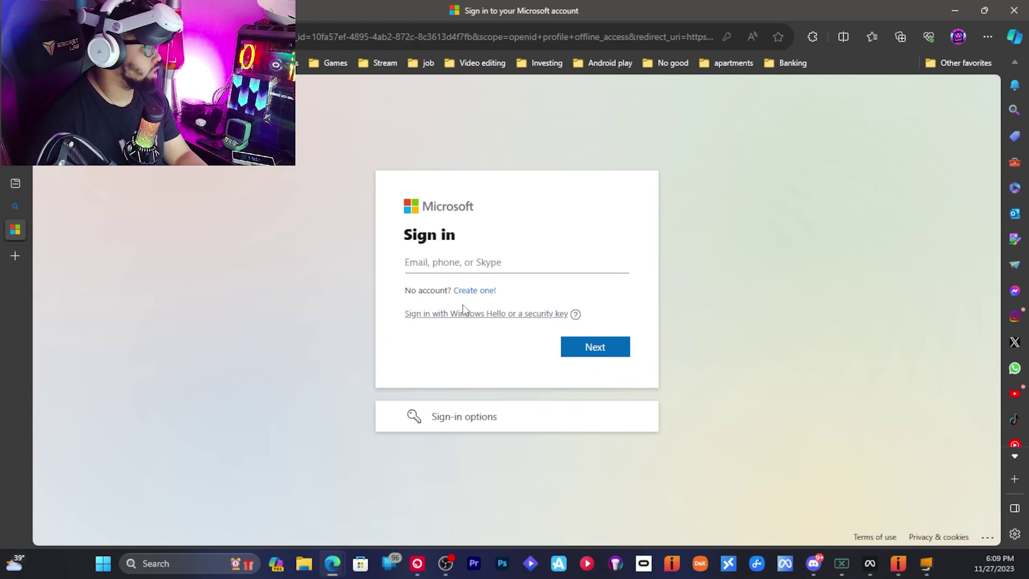
pyautogui.click(466, 291)
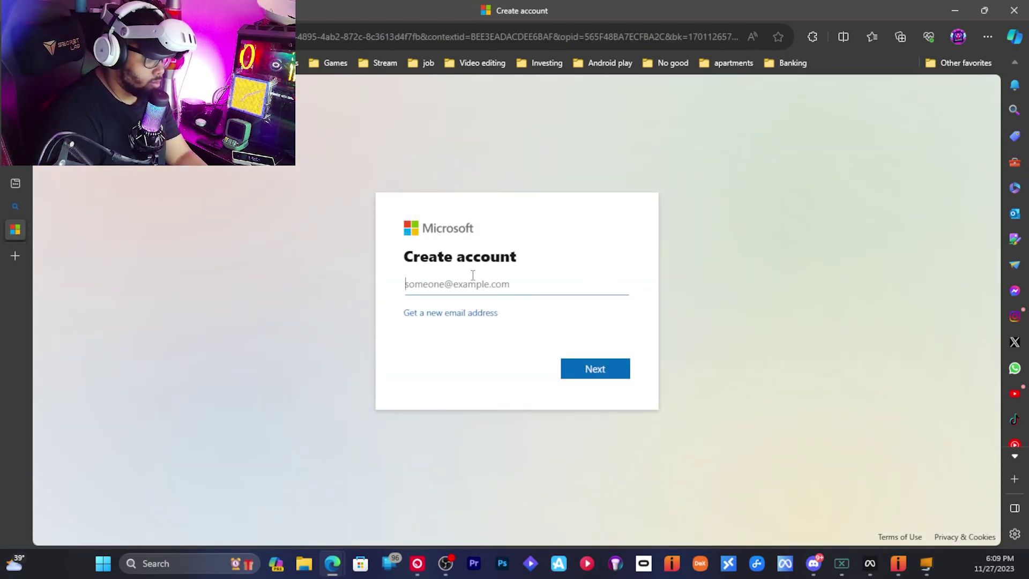
pyautogui.click(472, 275)
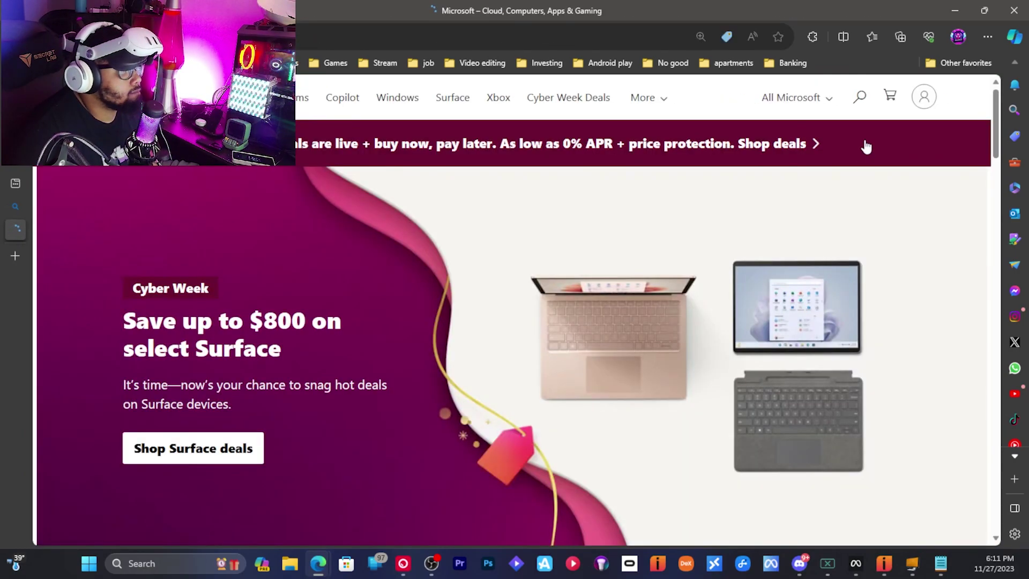
# Dismiss the Microsoft Store newsletter sign-up and sign out of the newly created account.
pyautogui.click(924, 97)
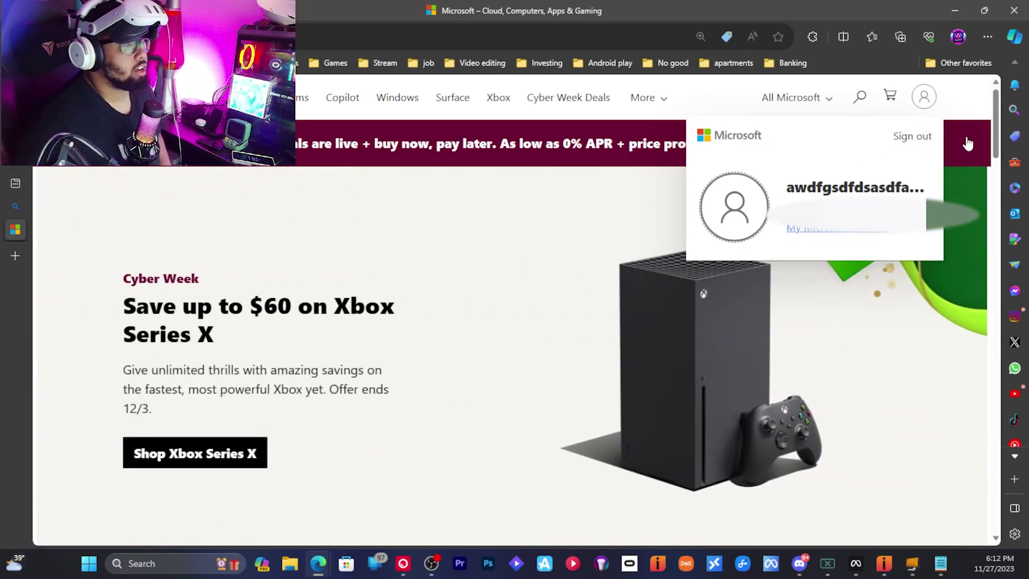
pyautogui.click(968, 144)
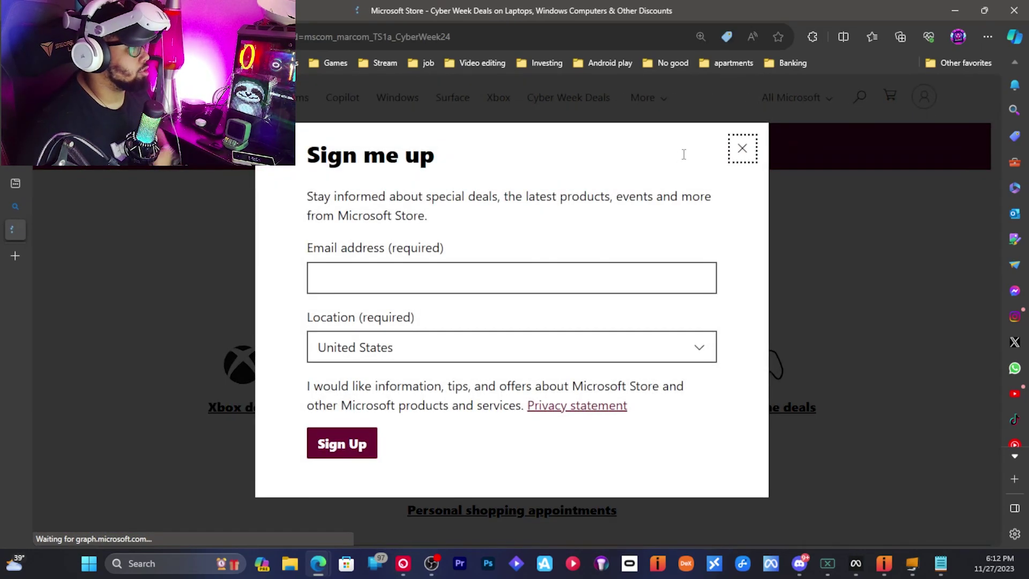
pyautogui.click(740, 147)
pyautogui.click(929, 107)
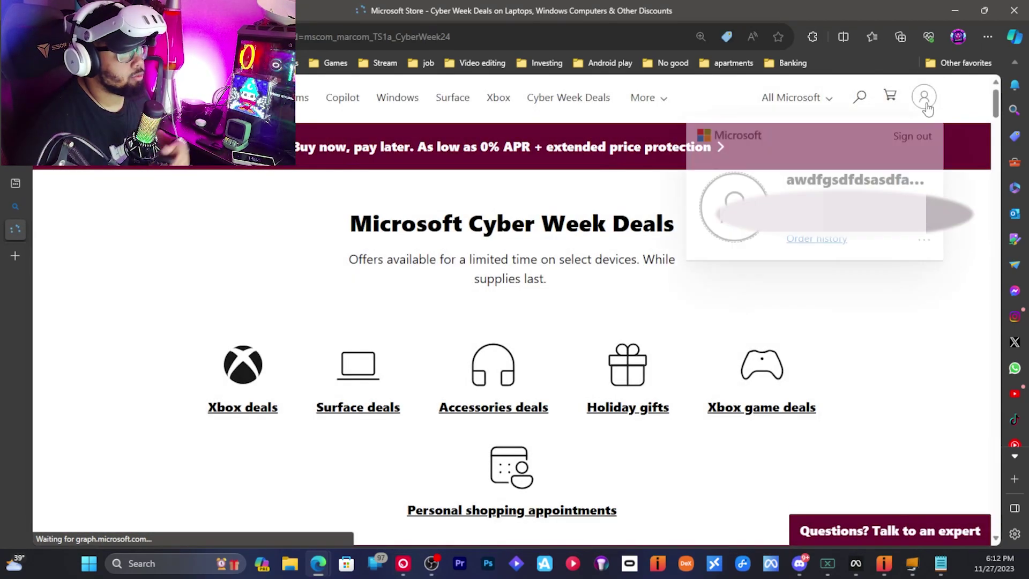
pyautogui.click(914, 137)
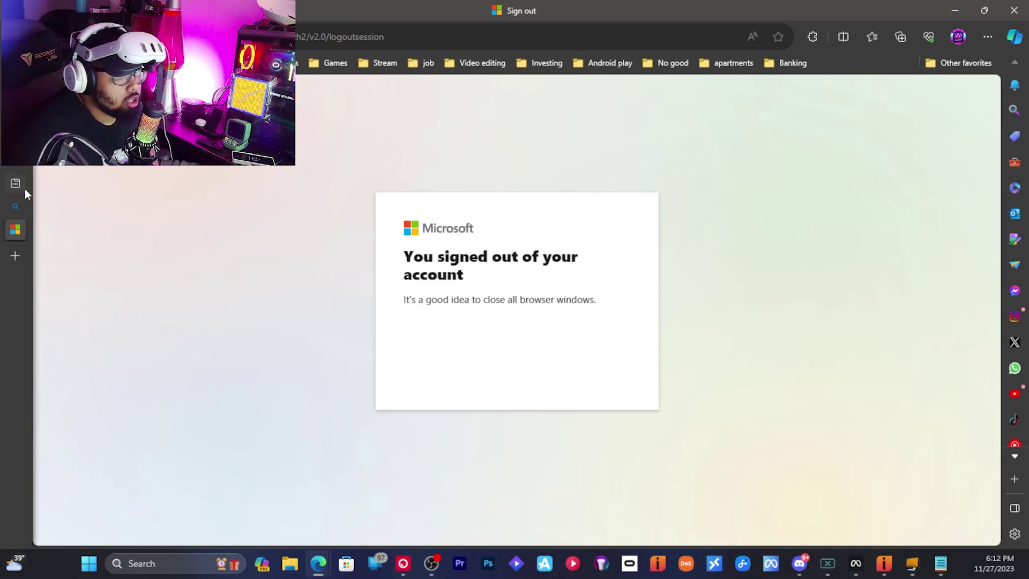
# Go to the onedrive.com website.
pyautogui.moveTo(14, 246)
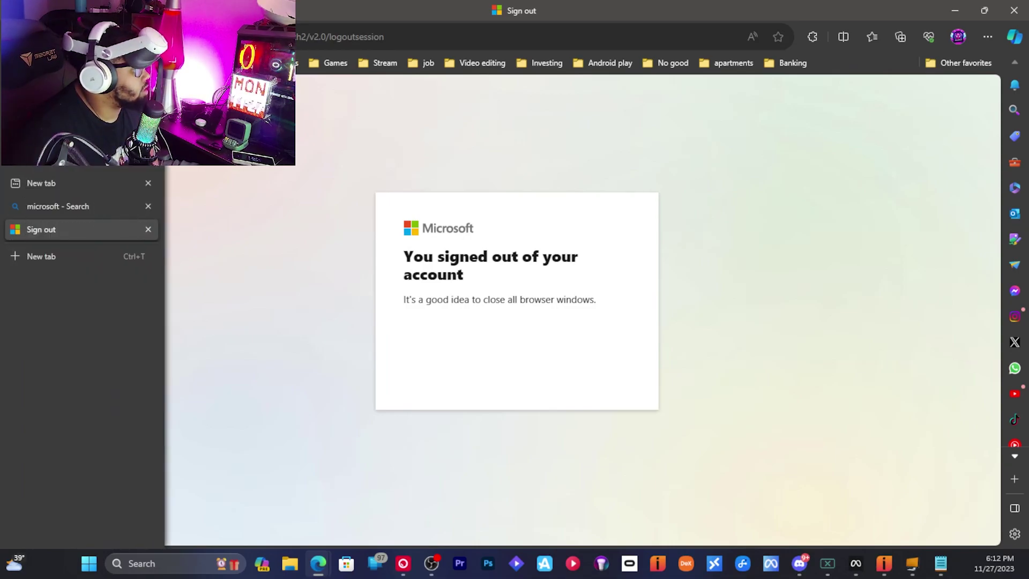
pyautogui.click(343, 37)
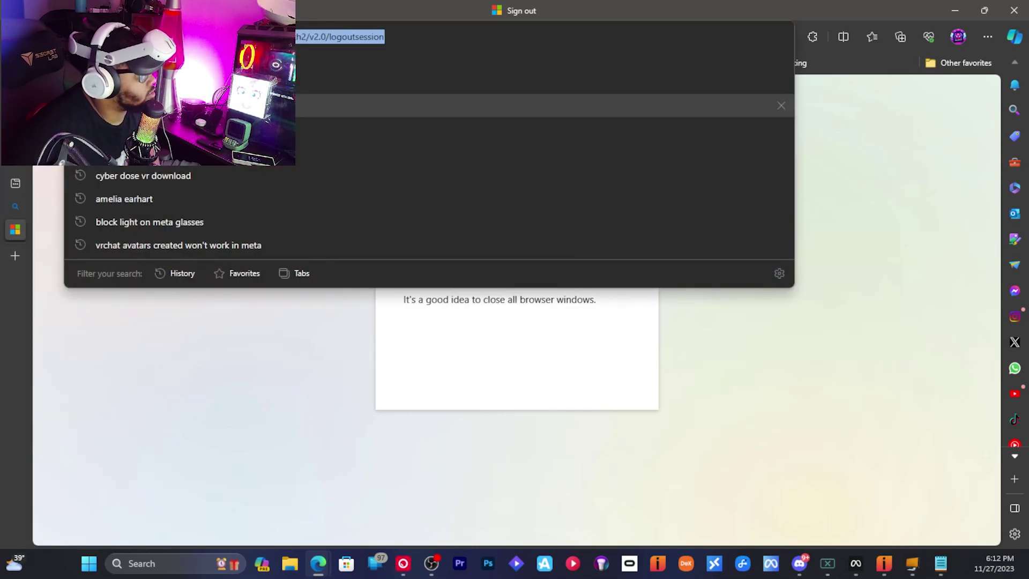
pyautogui.write('onedrive.com')
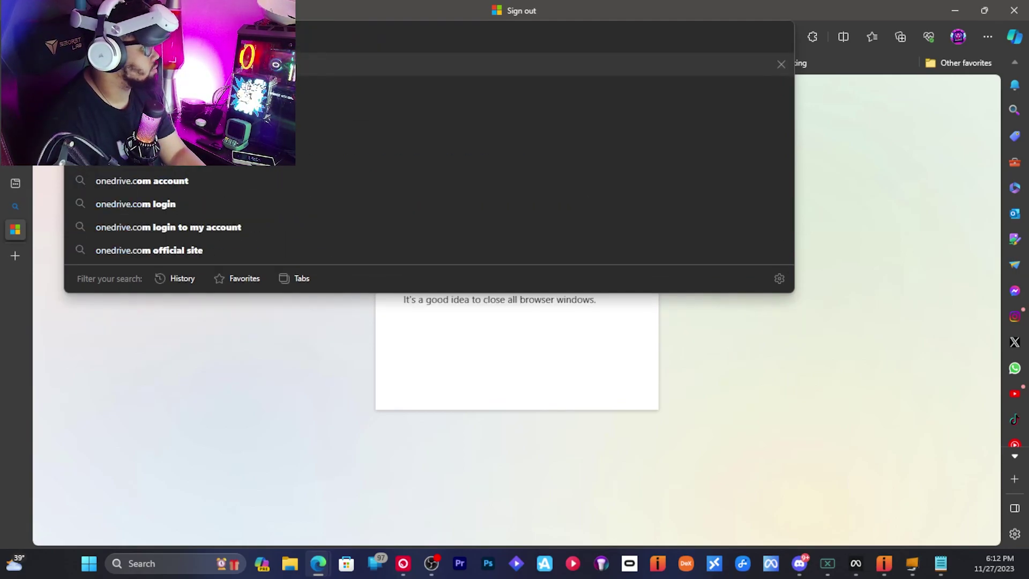
pyautogui.press('Return')
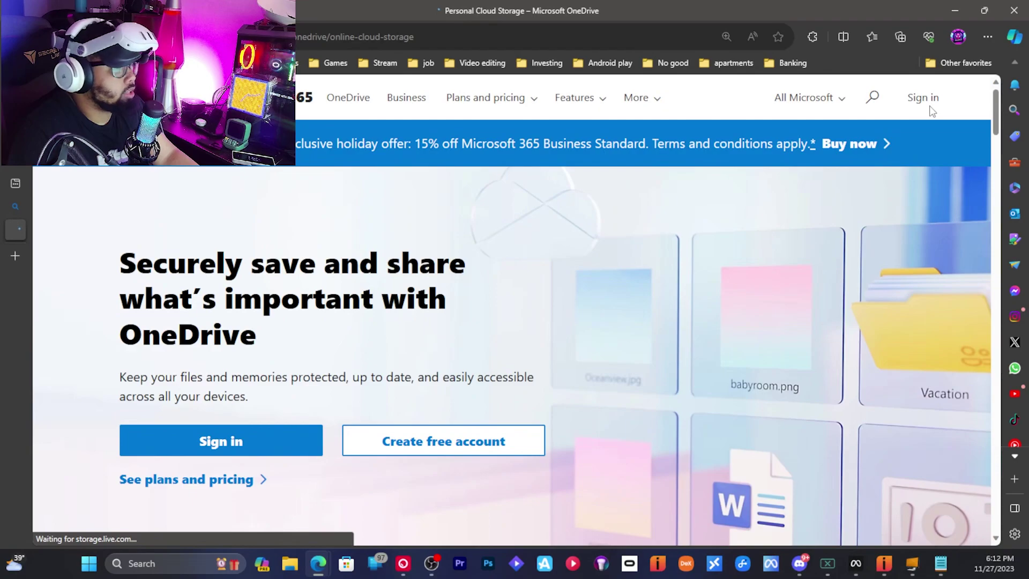
# Sign in to OneDrive with the new account and dismiss the welcome tour and the Microsoft 365 Basic storage offer.
pyautogui.click(931, 101)
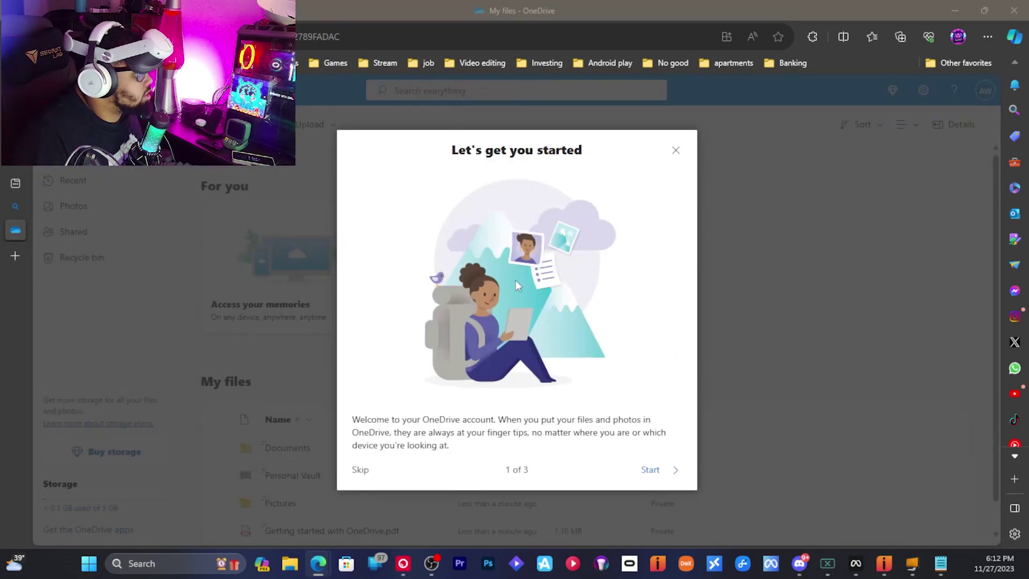
pyautogui.click(676, 150)
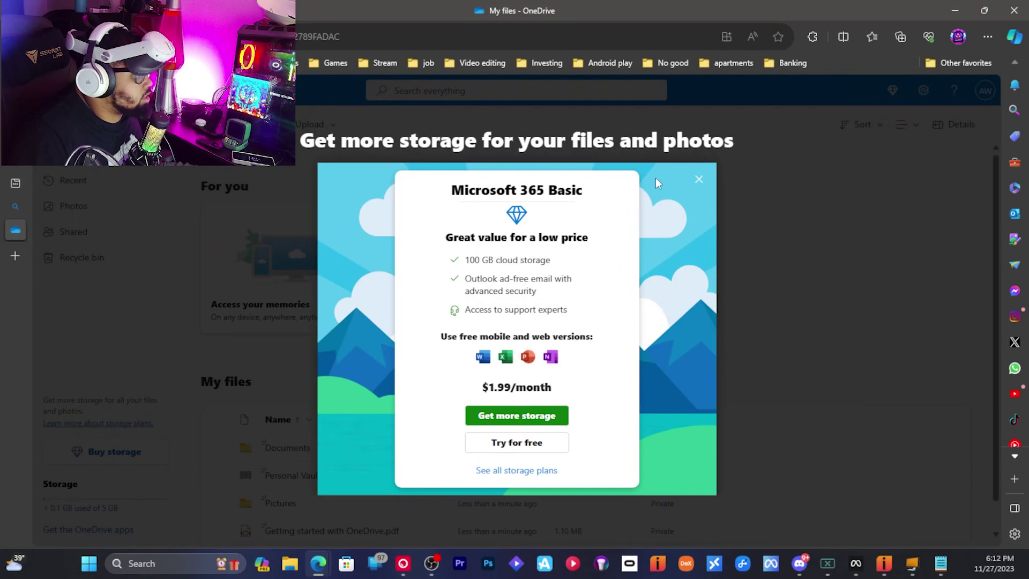
pyautogui.click(699, 179)
# Create a folder named Drive 3 in My files.
pyautogui.scroll(-1, 547, 372)
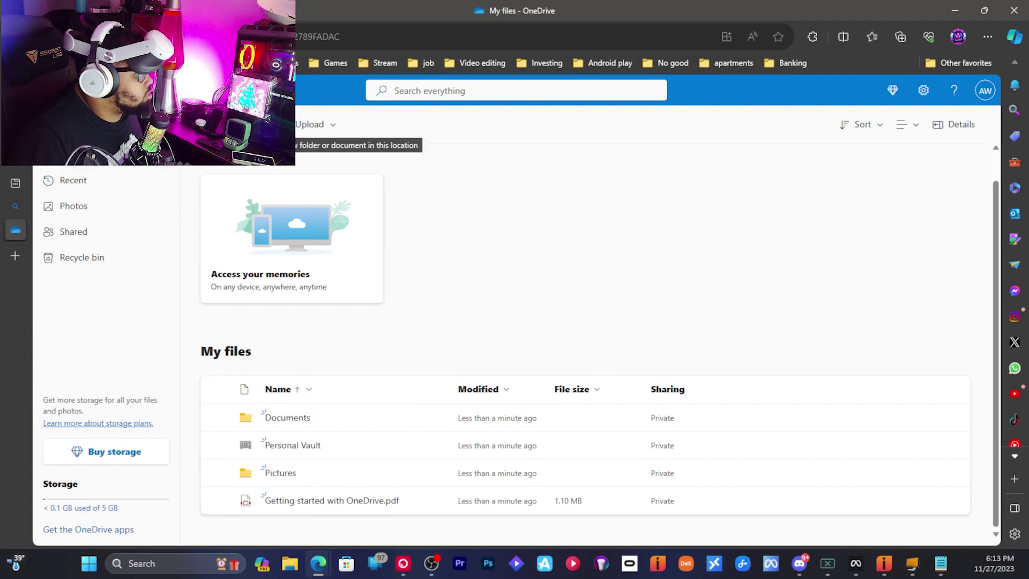
pyautogui.click(252, 124)
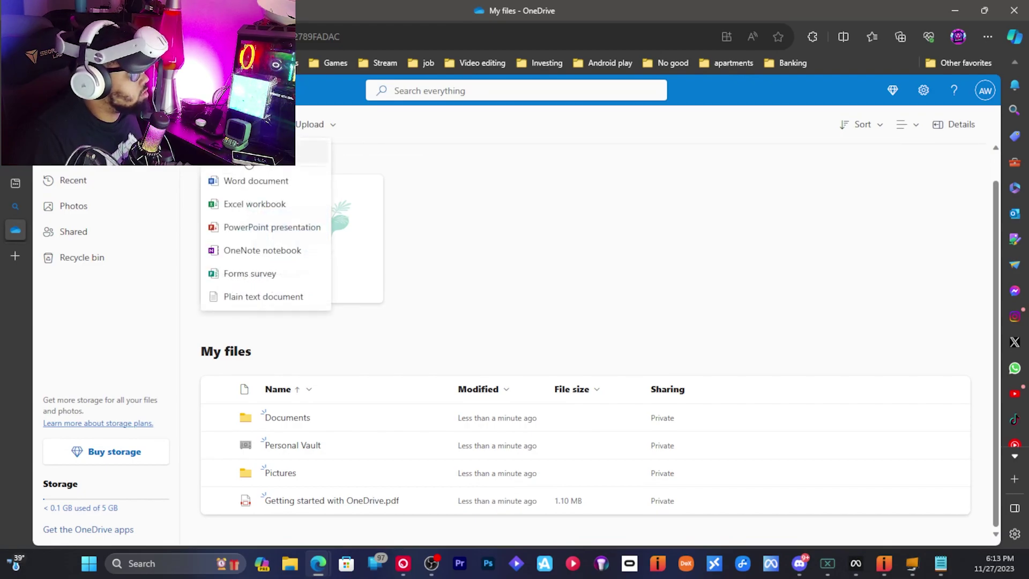
pyautogui.click(249, 158)
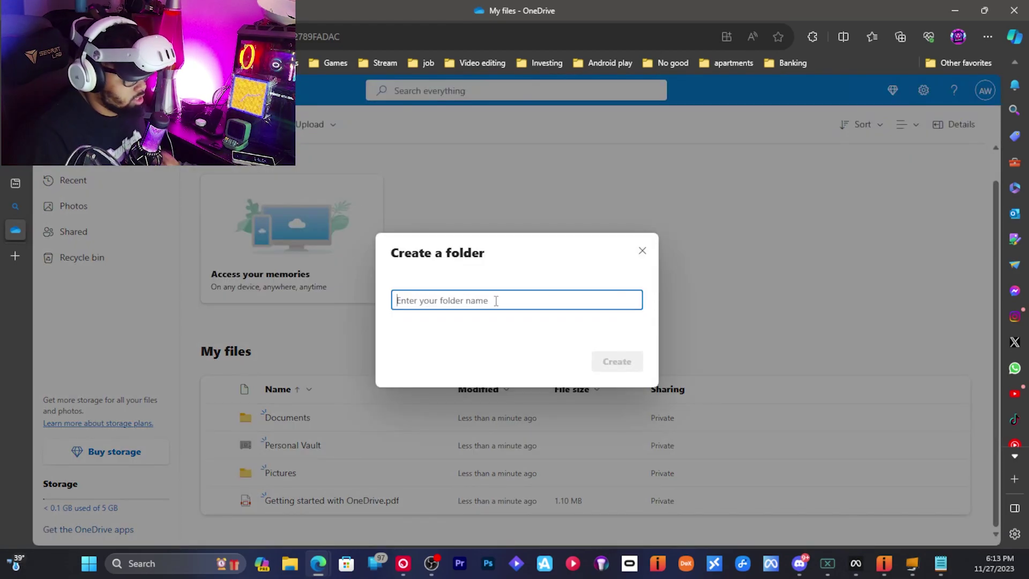
pyautogui.write('Drive 3')
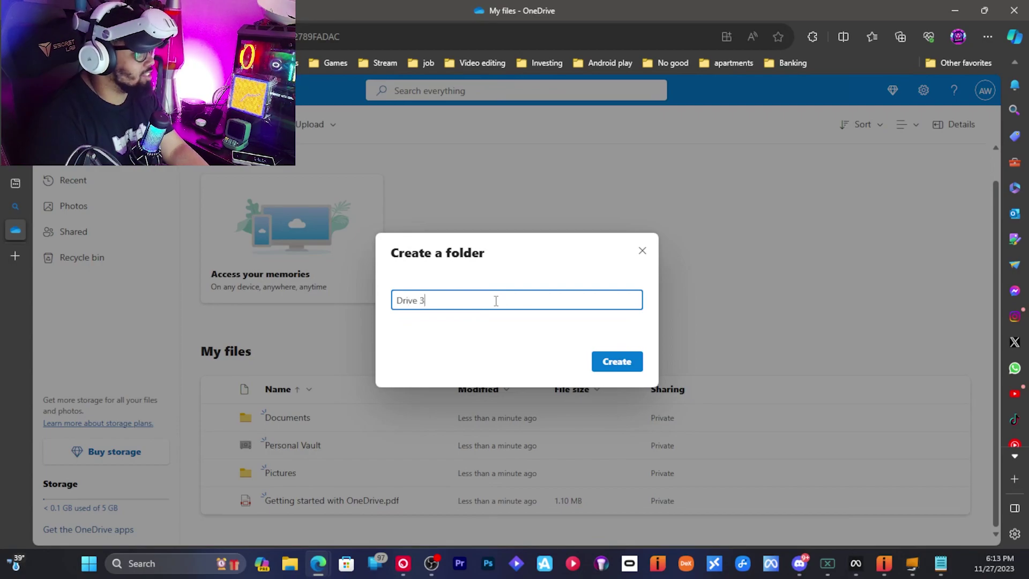
pyautogui.press('Return')
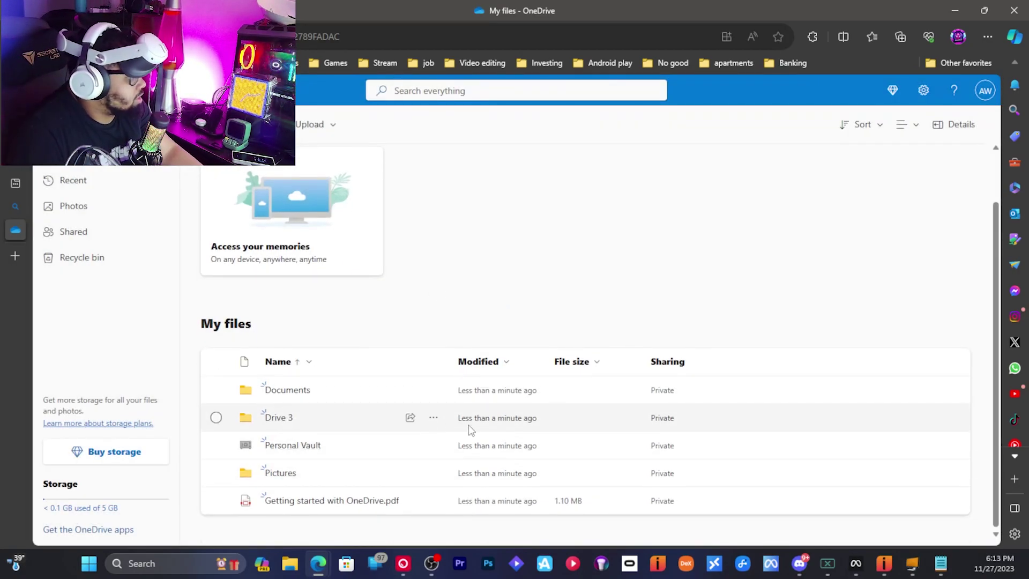
# Share the Drive 3 folder by sending a link with Anyone and Can edit access to the main account's email address.
pyautogui.click(434, 419)
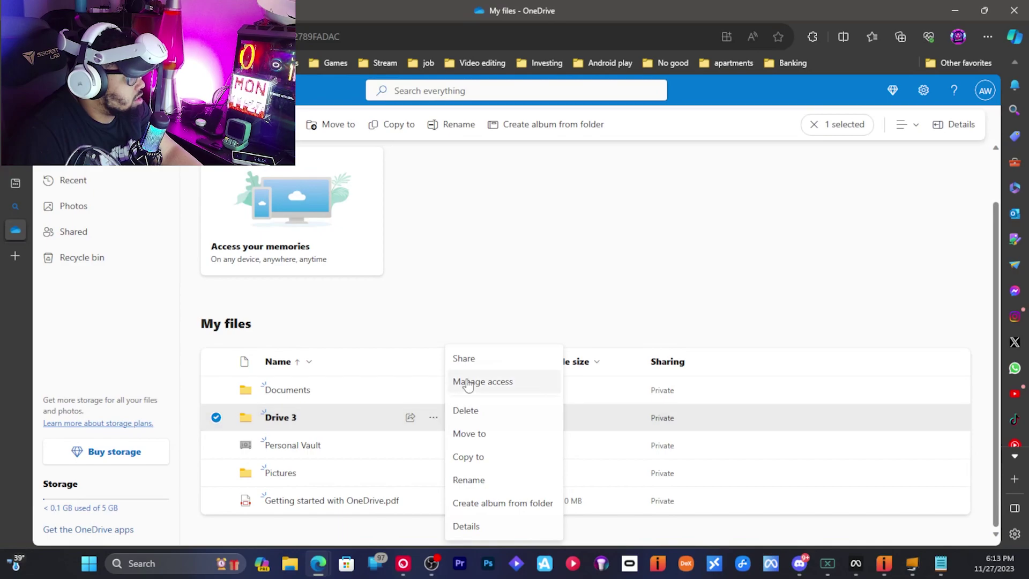
pyautogui.click(464, 359)
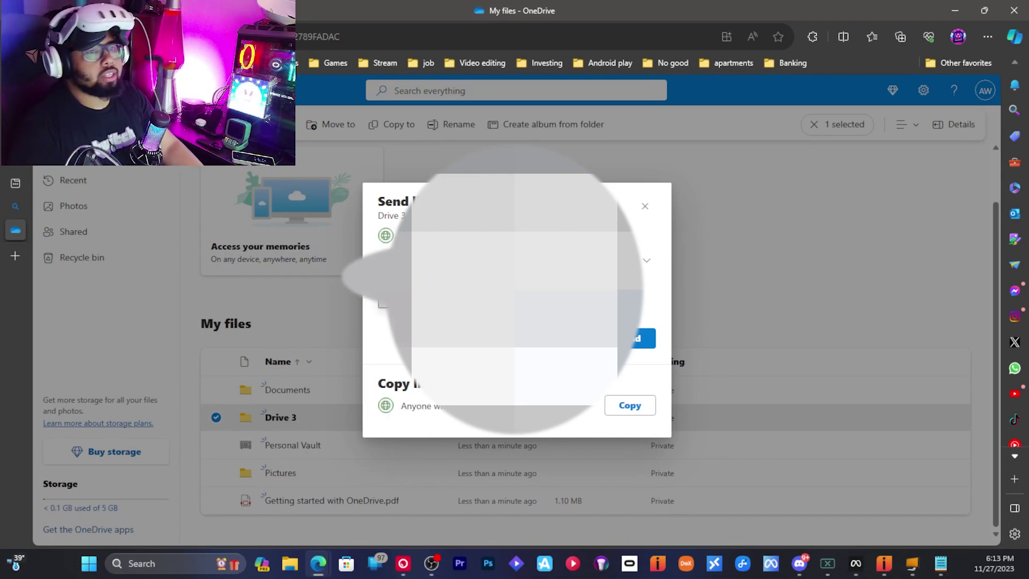
pyautogui.press('Return')
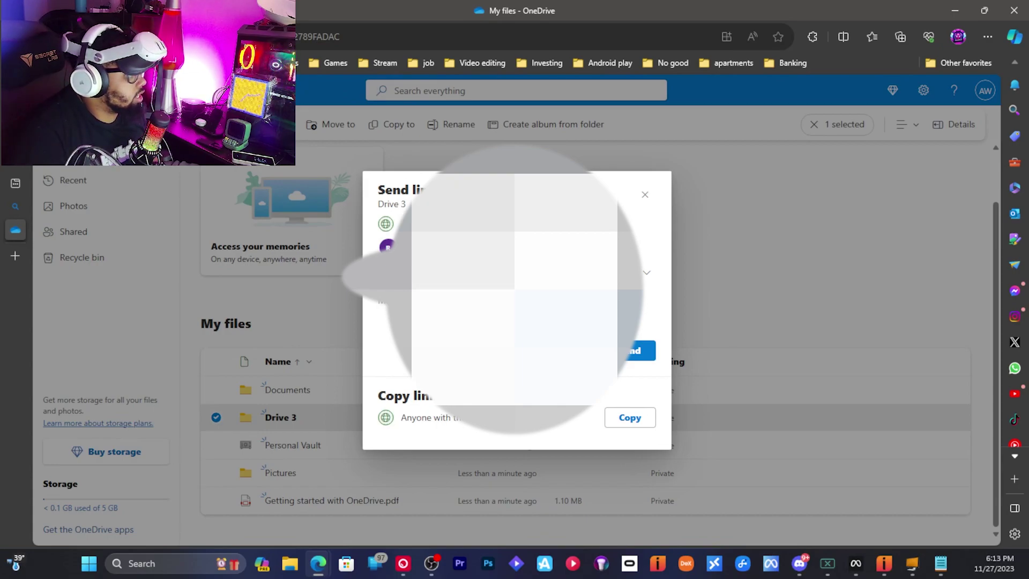
pyautogui.click(461, 224)
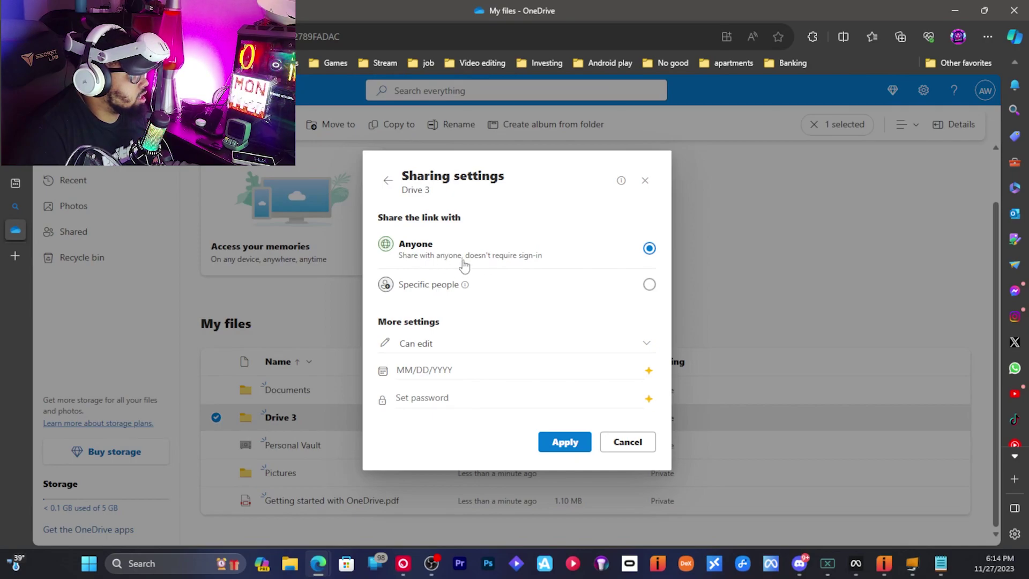
pyautogui.click(453, 347)
pyautogui.click(453, 348)
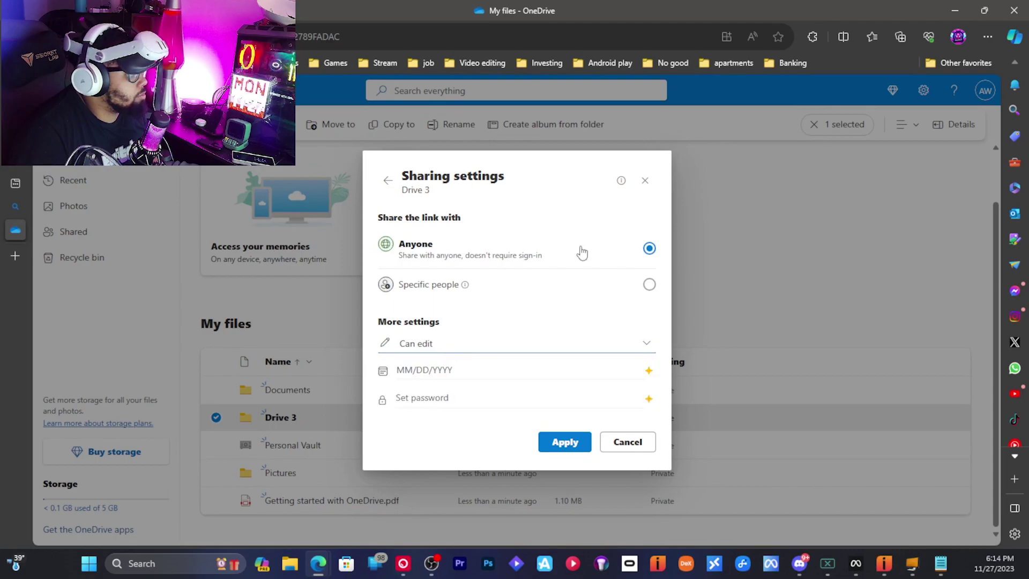
pyautogui.click(567, 445)
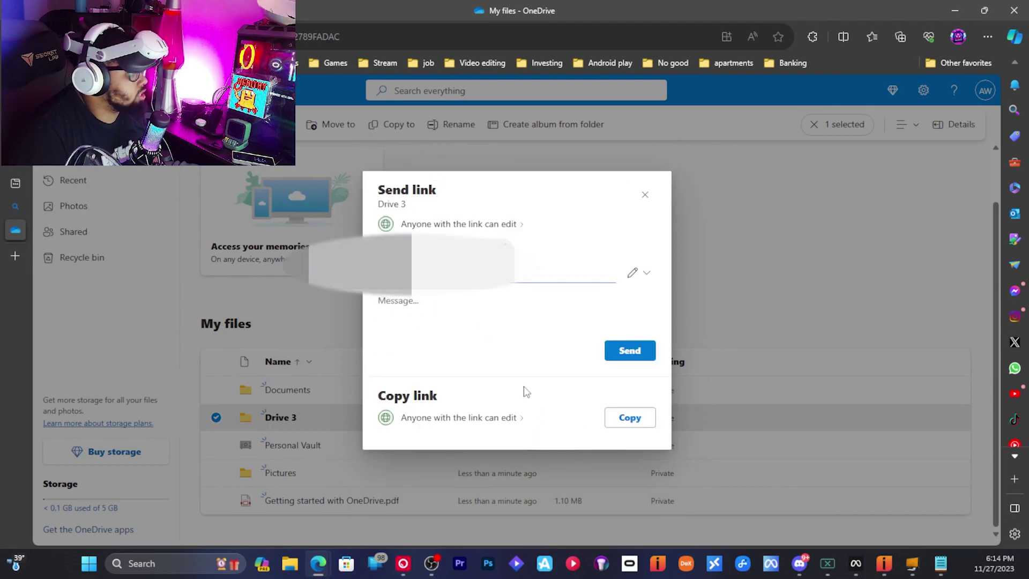
pyautogui.click(631, 352)
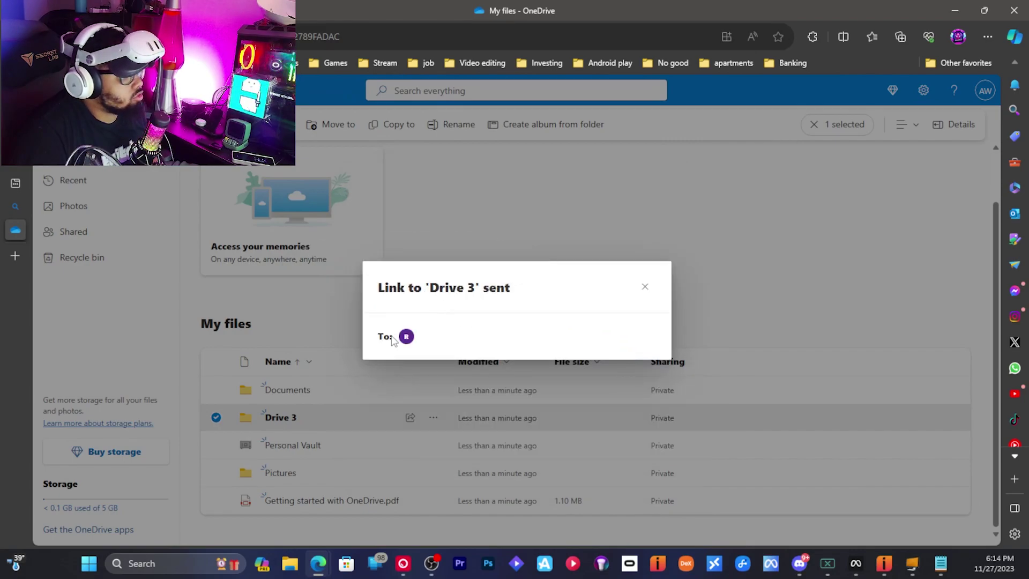
pyautogui.click(645, 288)
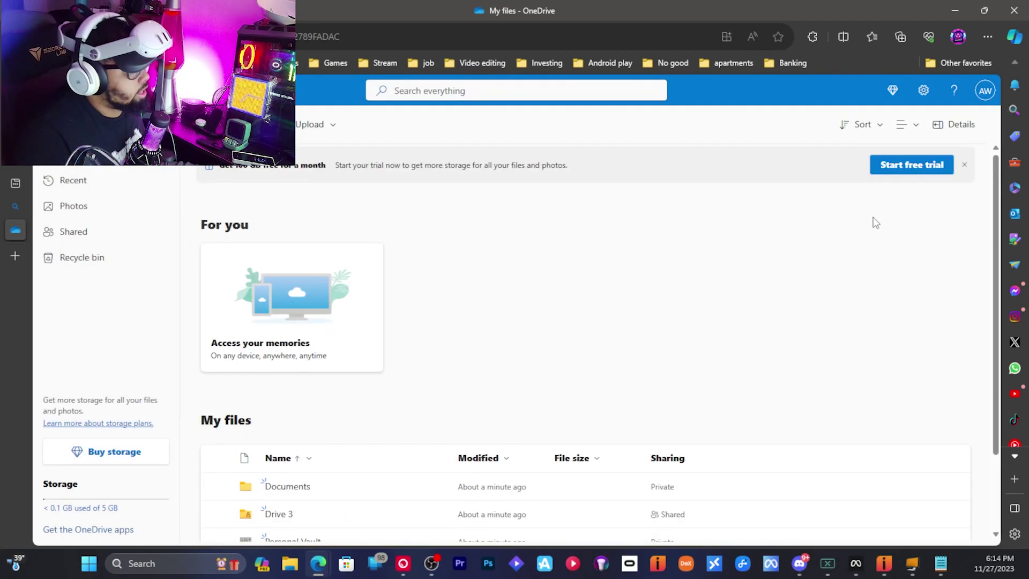
# Sign out of the new account and switch to the main account's OneDrive.
pyautogui.click(985, 91)
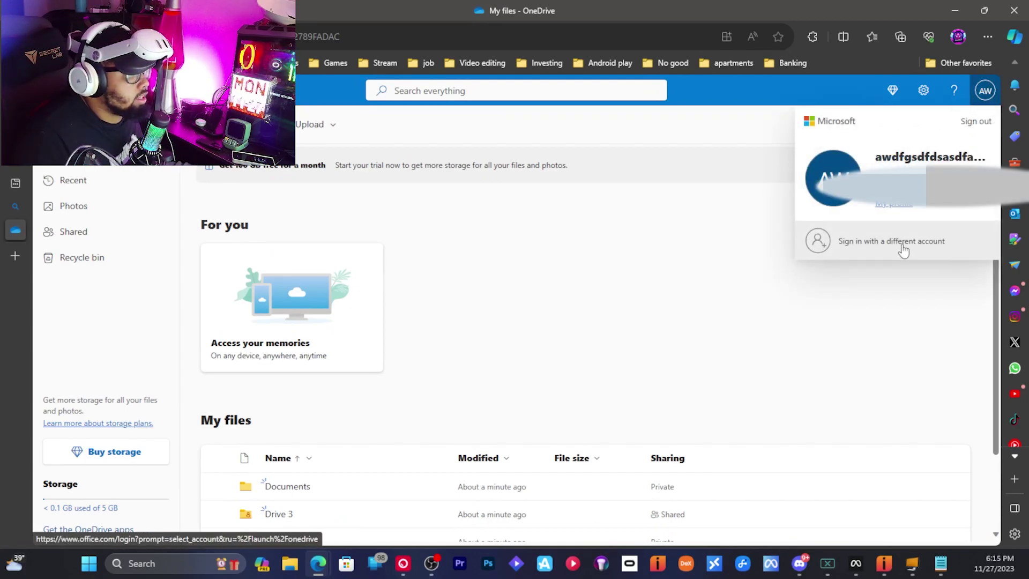
pyautogui.click(981, 123)
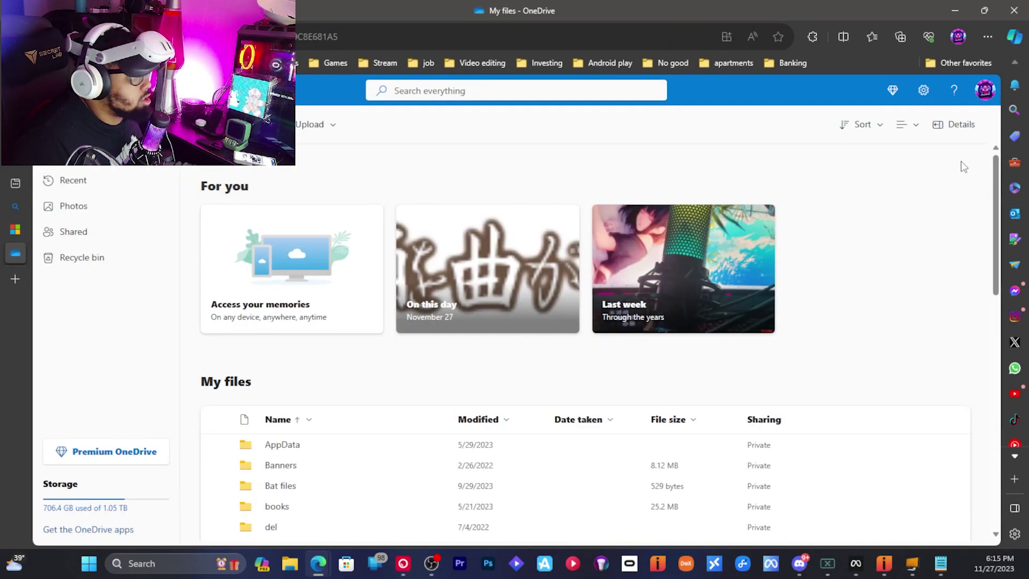
# Open the Microsoft account page for the main account from OneDrive.
pyautogui.click(985, 92)
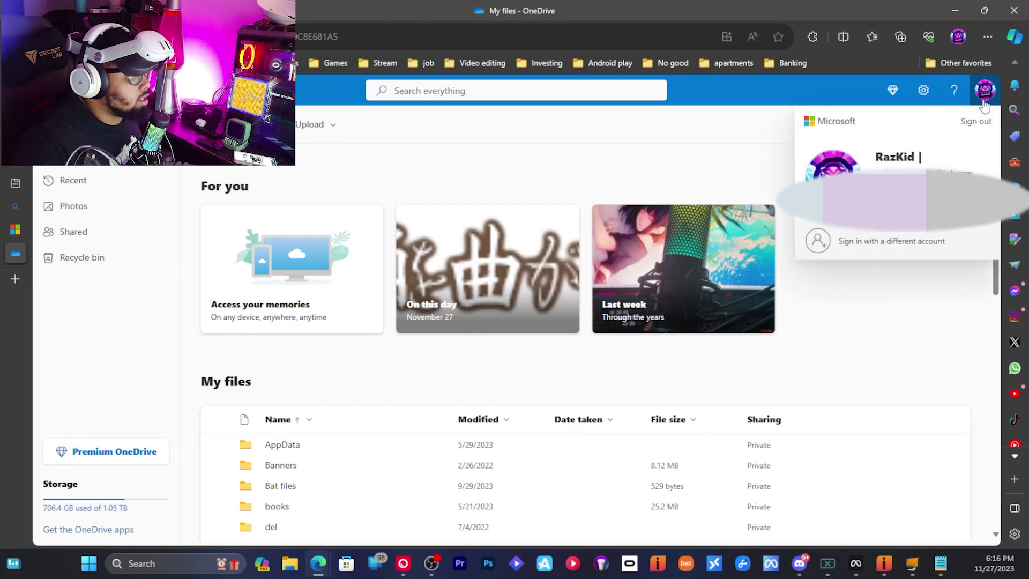
pyautogui.click(937, 326)
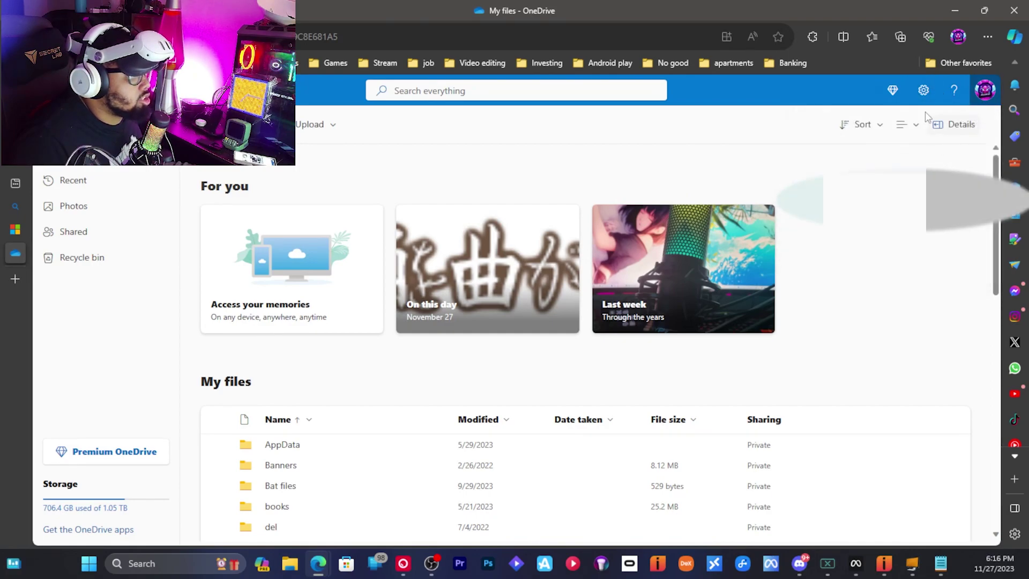
pyautogui.click(924, 90)
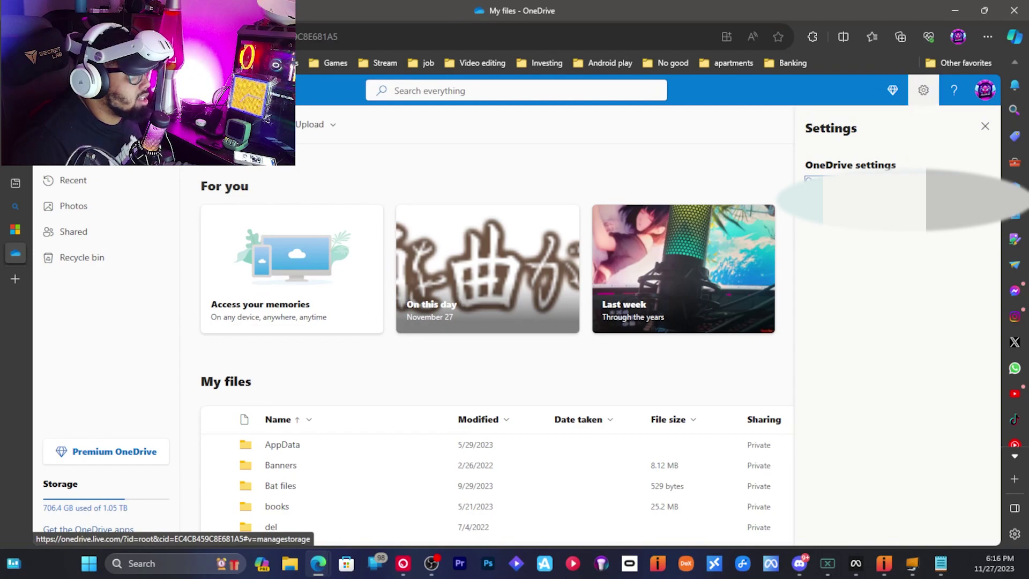
pyautogui.click(985, 91)
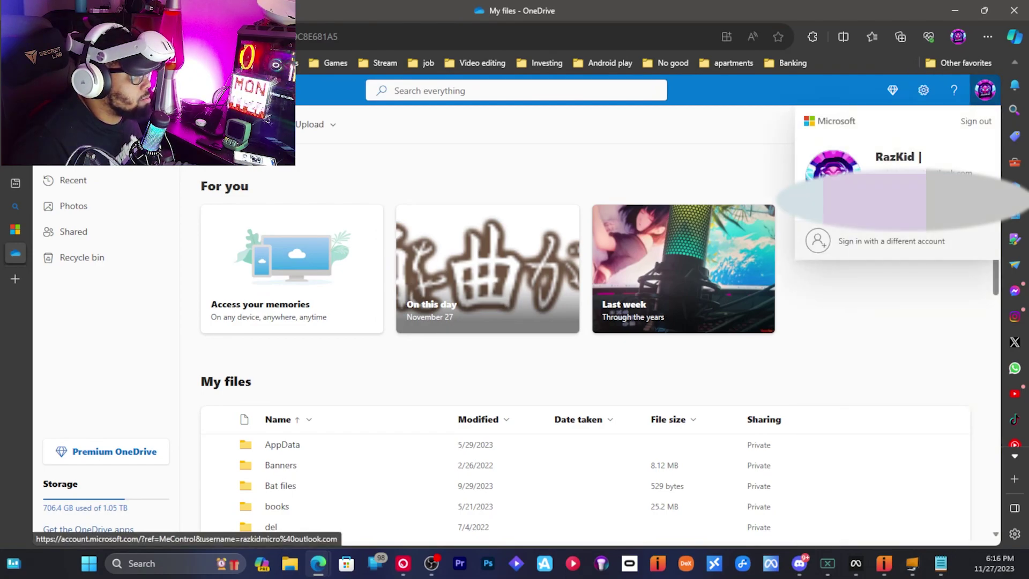
pyautogui.click(954, 171)
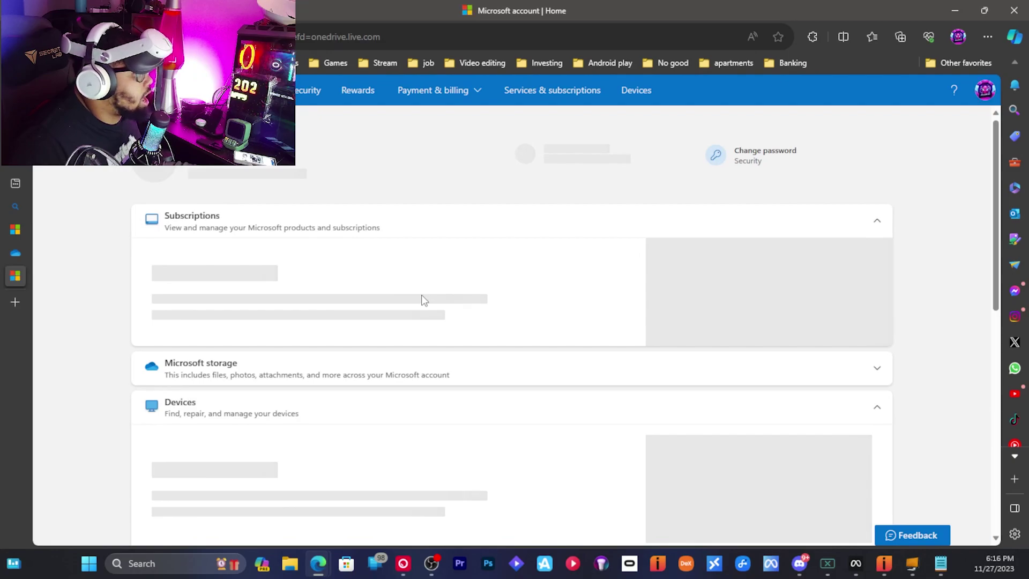
# Find the Family section in the Microsoft account overview and open the family group.
pyautogui.scroll(-6, 424, 302)
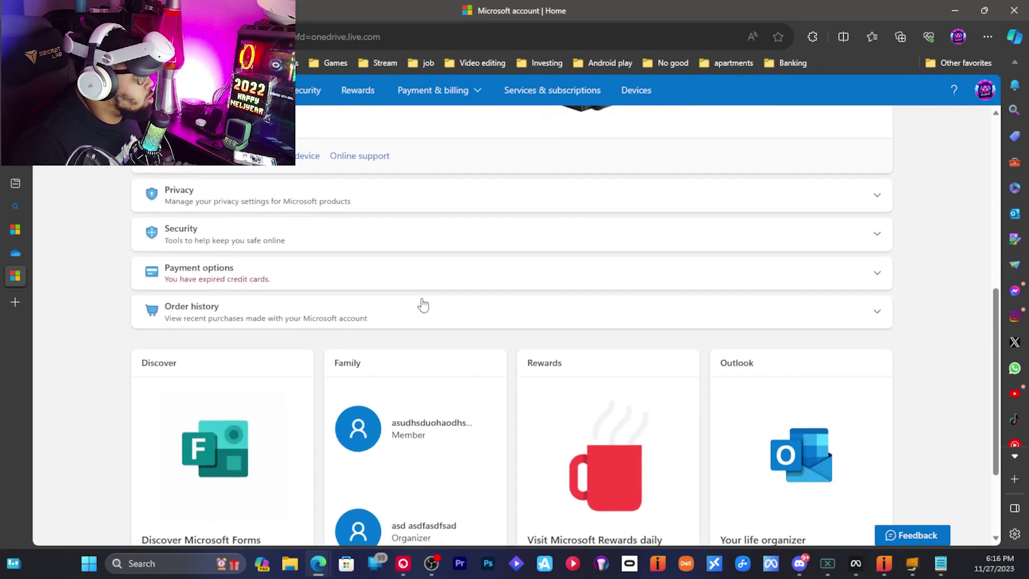
pyautogui.scroll(5, 421, 304)
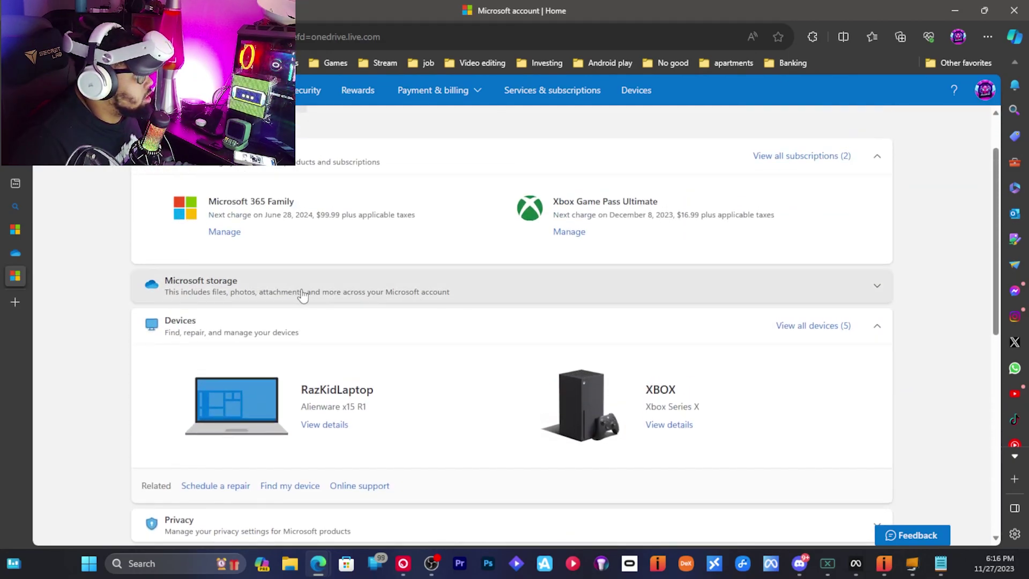
pyautogui.scroll(-7, 386, 347)
pyautogui.scroll(6, 389, 346)
pyautogui.scroll(-8, 387, 345)
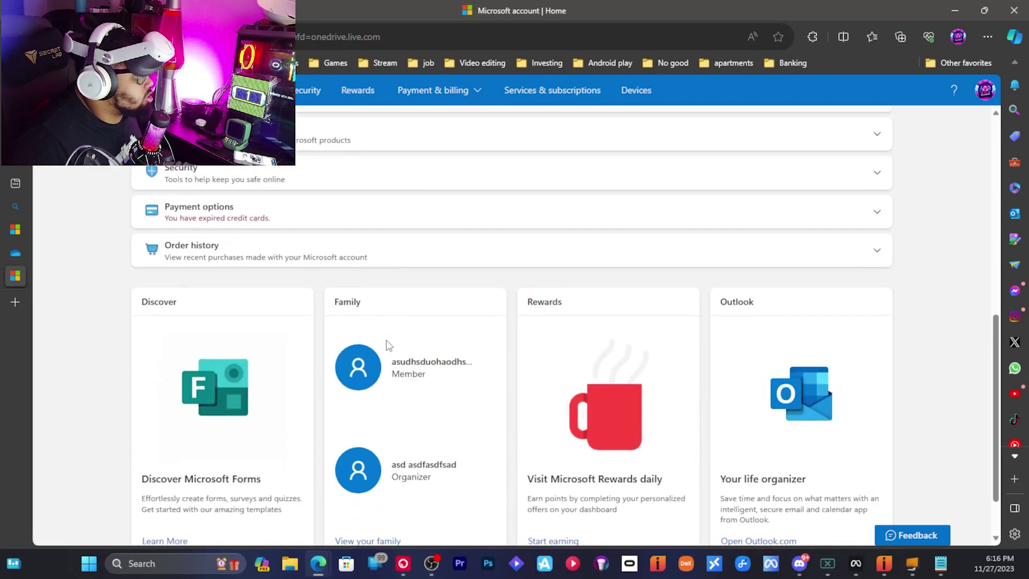
pyautogui.scroll(1, 384, 241)
pyautogui.scroll(-1, 384, 241)
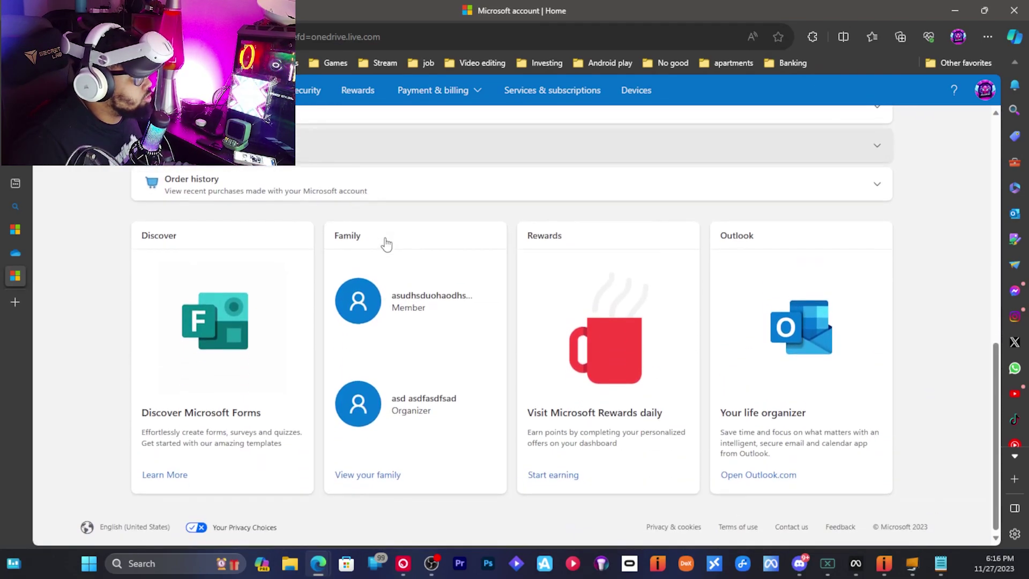
pyautogui.click(395, 482)
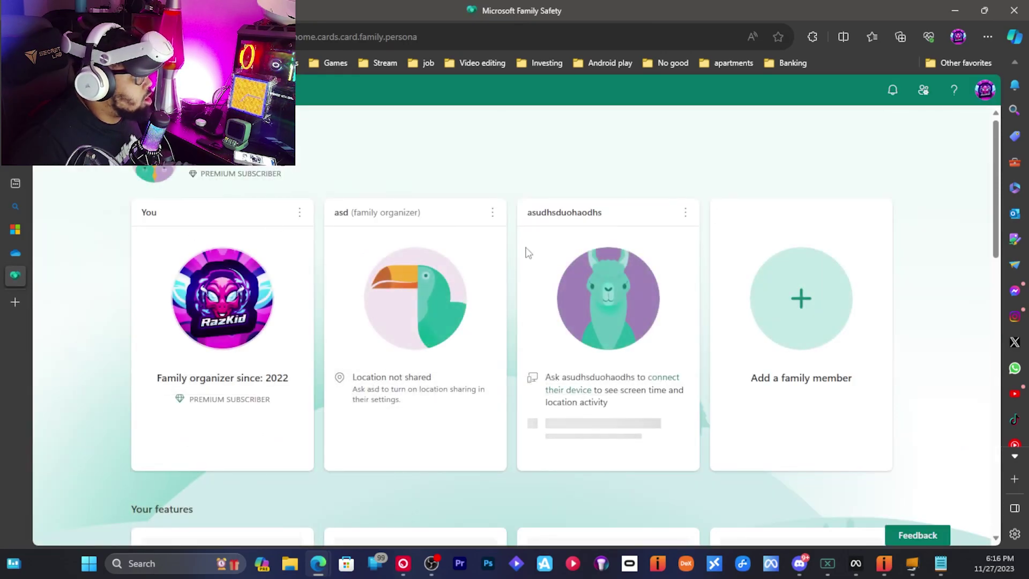
# Invite the new account's email address to the family group as an Organizer, completing the CAPTCHA check.
pyautogui.scroll(-1, 546, 349)
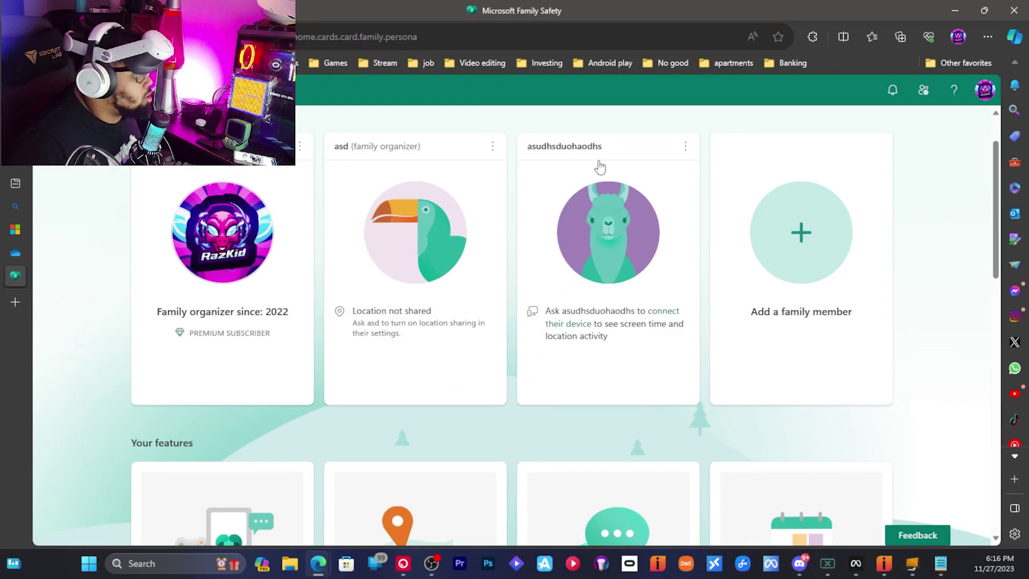
pyautogui.scroll(1, 673, 301)
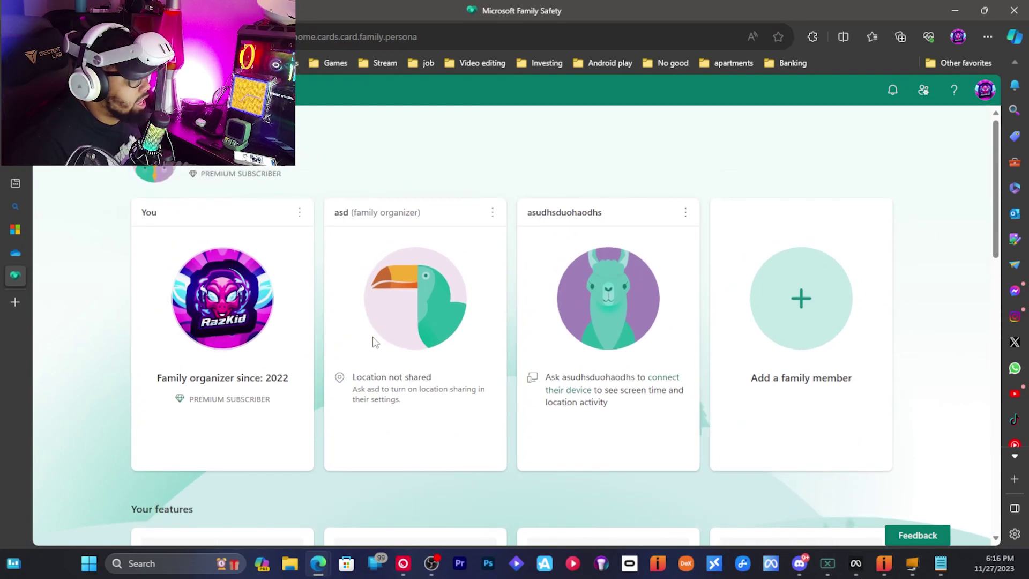
pyautogui.click(765, 302)
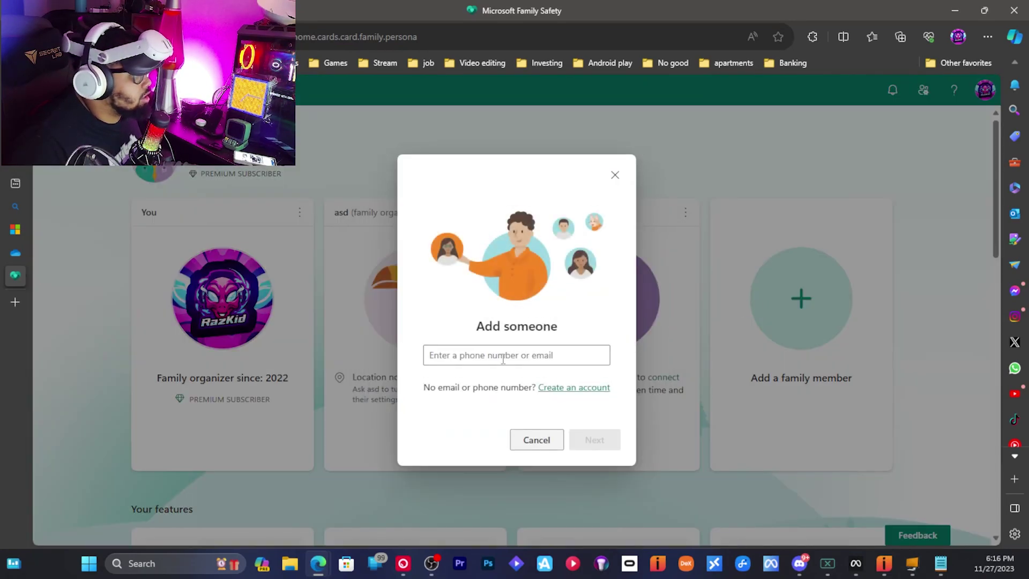
pyautogui.click(554, 352)
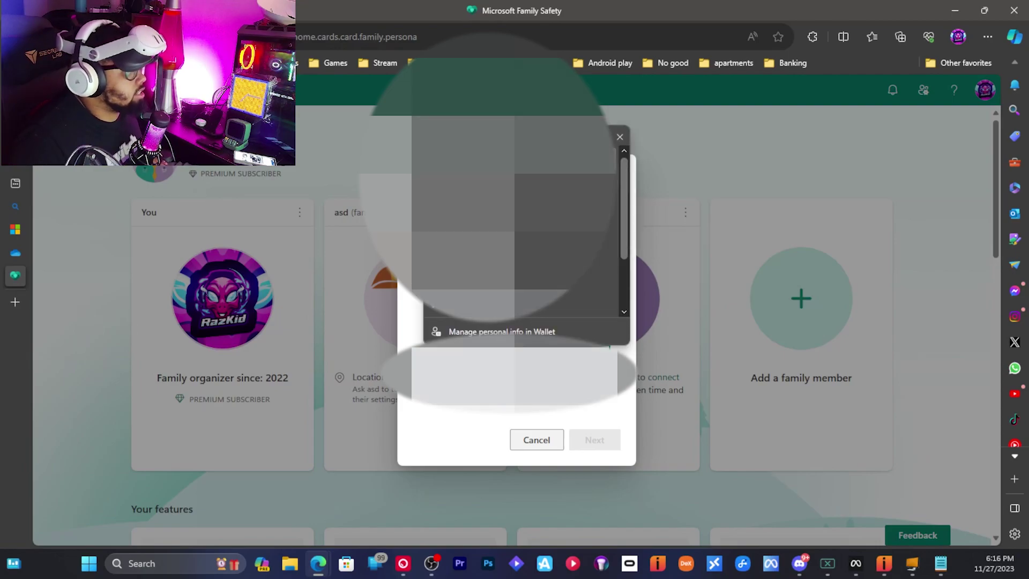
pyautogui.click(589, 267)
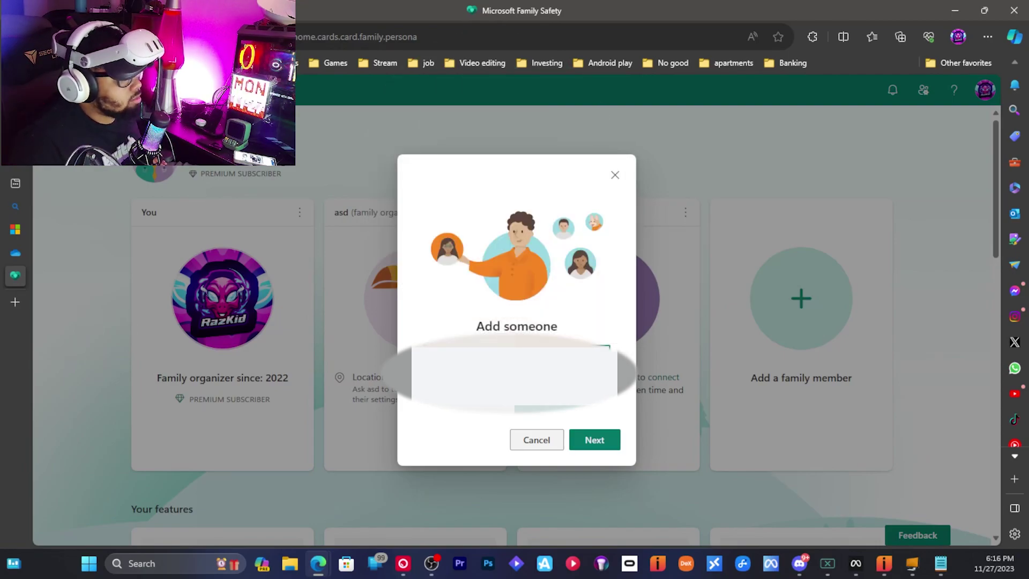
pyautogui.click(595, 449)
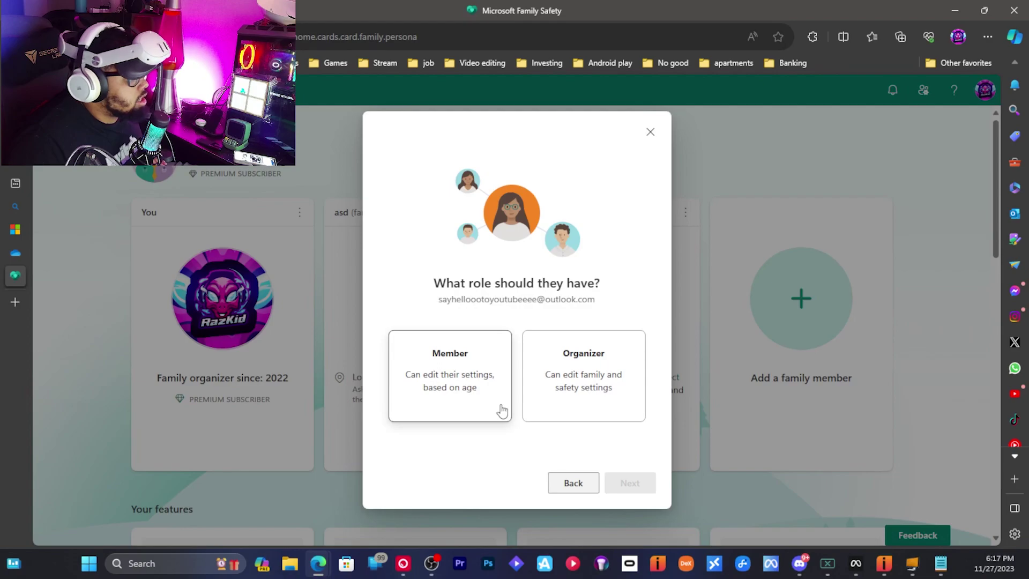
pyautogui.click(599, 414)
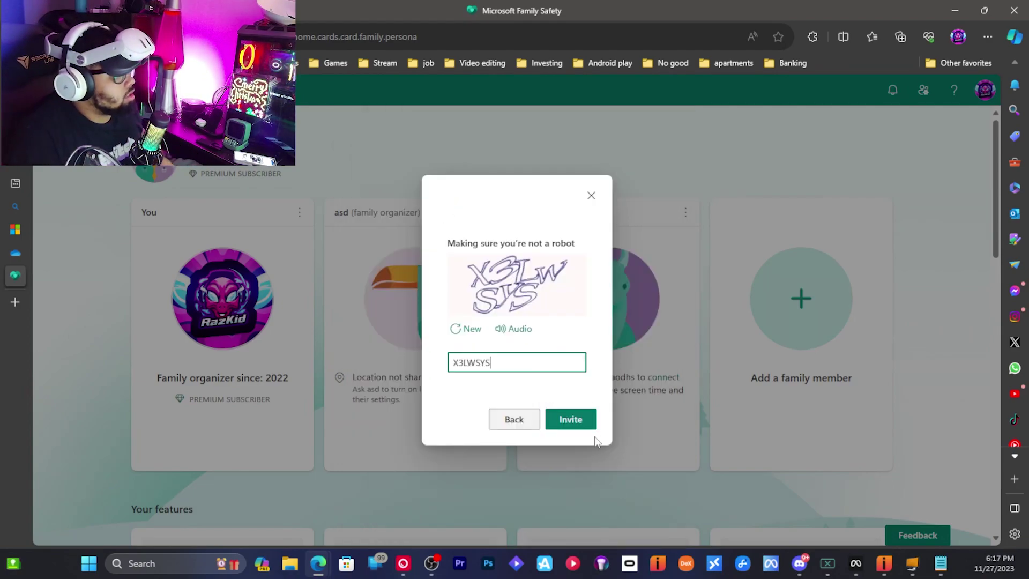
pyautogui.click(586, 420)
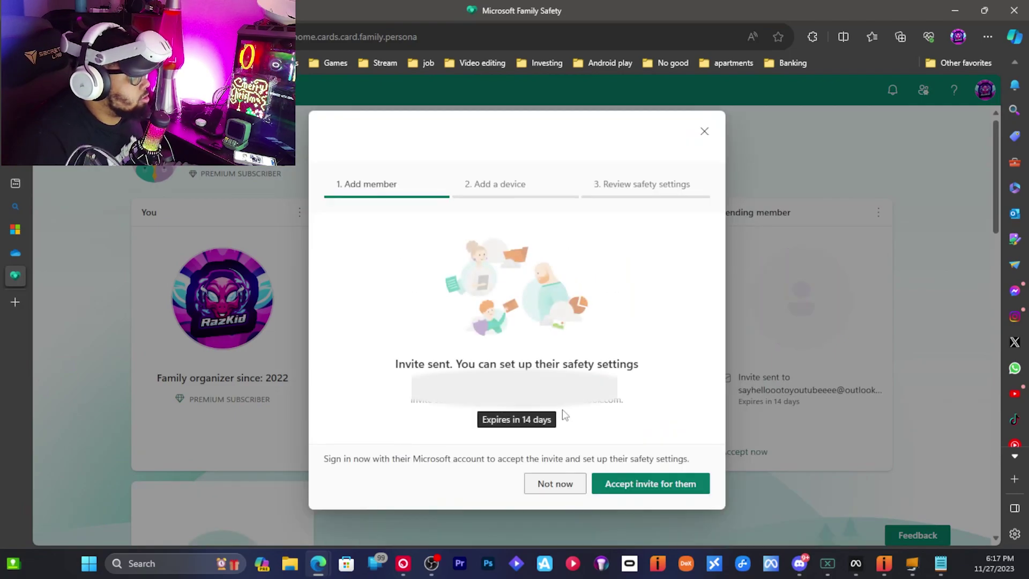
# Accept the family invitation on the new member's behalf, signing in with the new account's password and staying signed in.
pyautogui.click(636, 486)
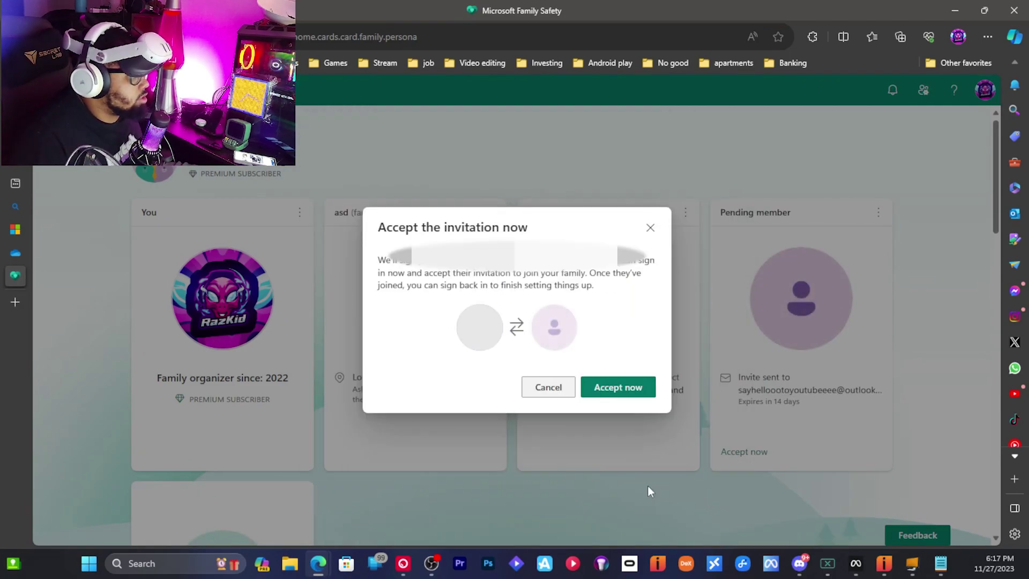
pyautogui.click(615, 388)
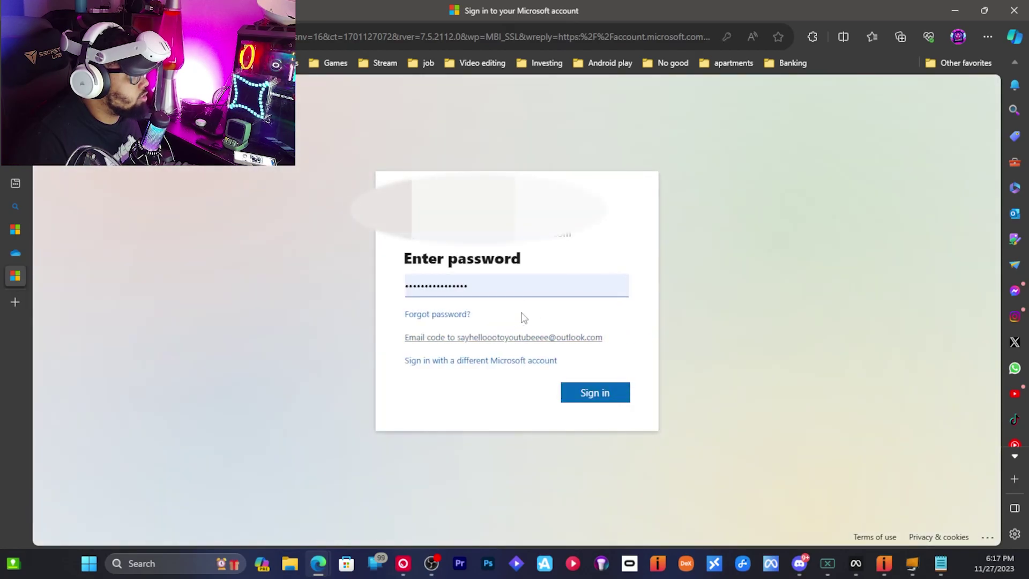
pyautogui.click(619, 394)
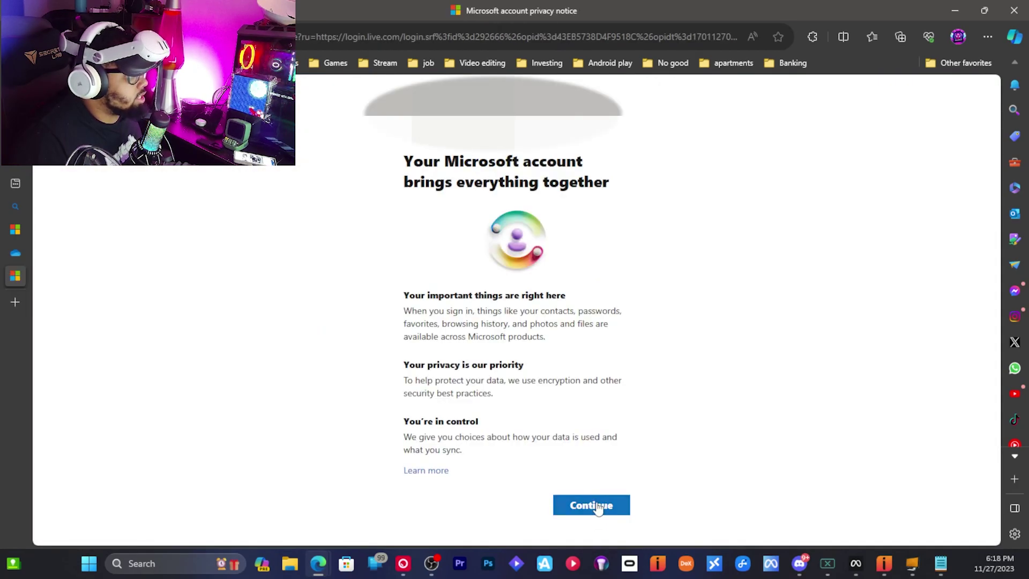
pyautogui.click(598, 502)
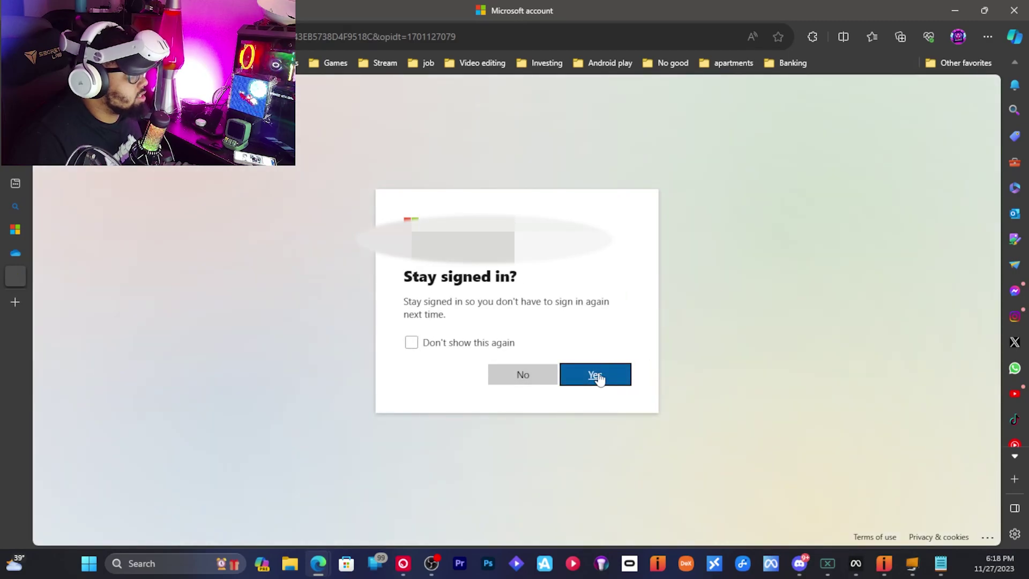
pyautogui.click(598, 378)
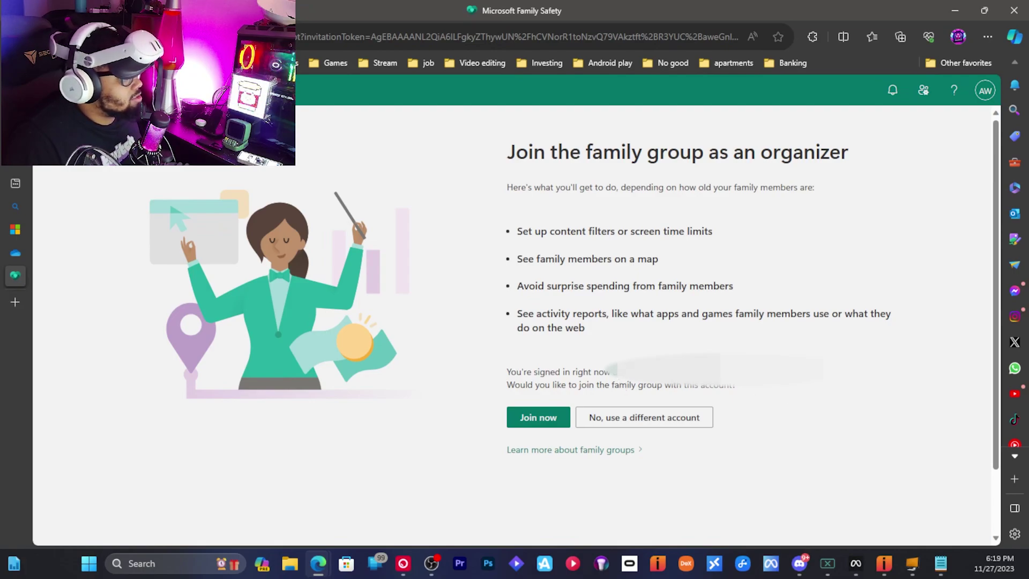
# Join the family group as an organizer with the new account and postpone adding a device.
pyautogui.click(527, 424)
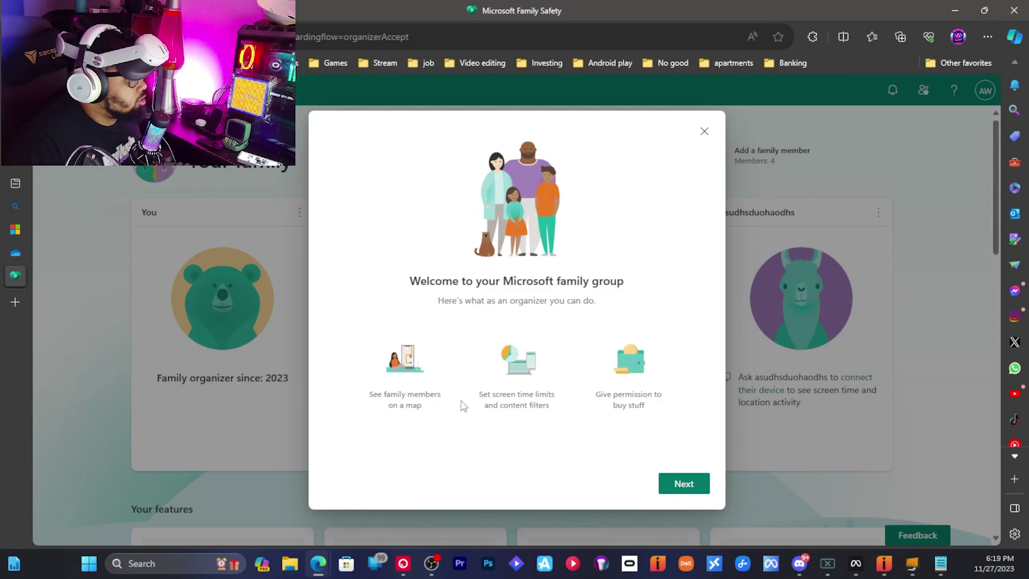
pyautogui.click(686, 484)
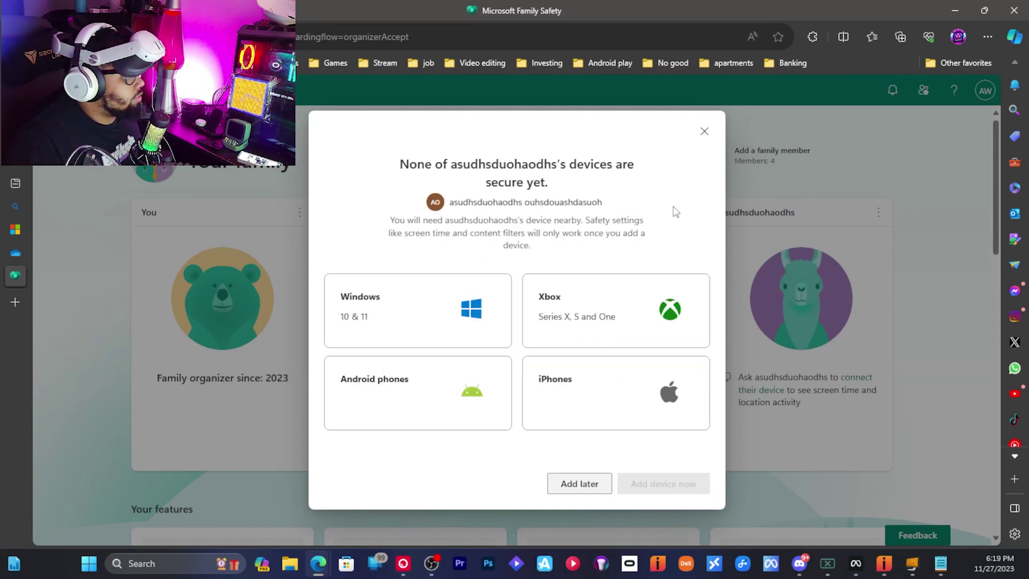
pyautogui.click(579, 485)
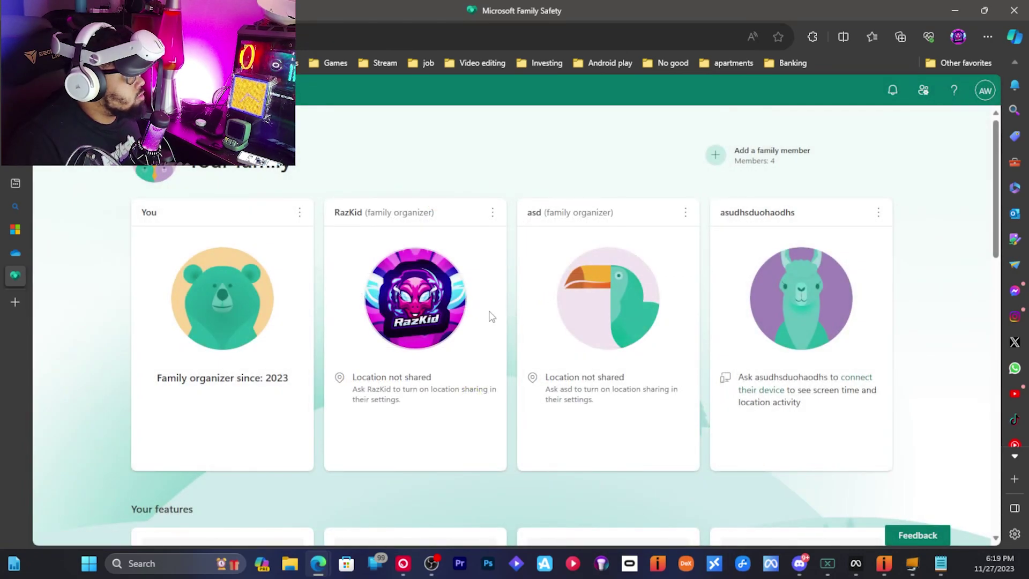
pyautogui.scroll(-1, 491, 317)
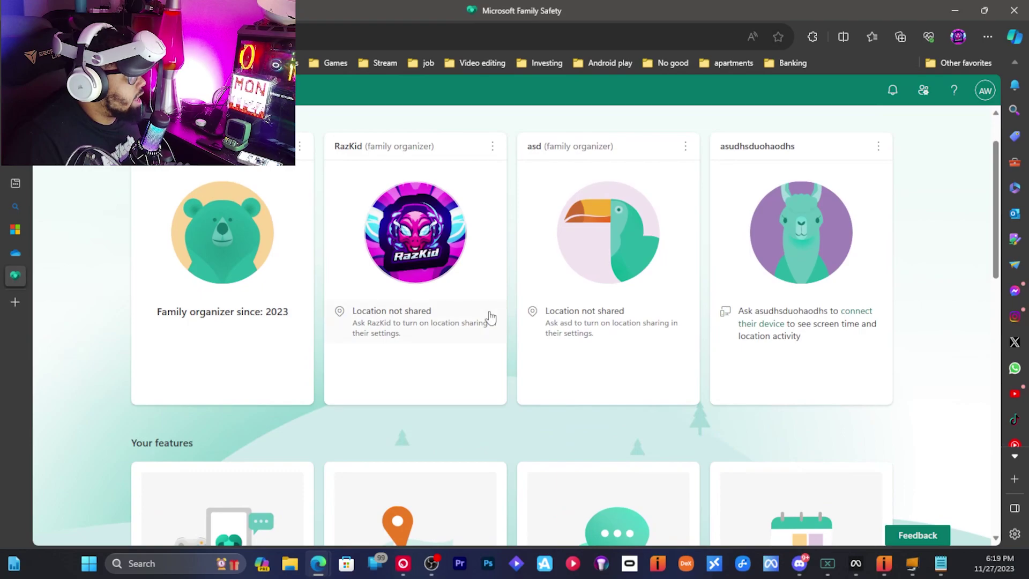
pyautogui.scroll(1, 331, 244)
pyautogui.scroll(-9, 838, 252)
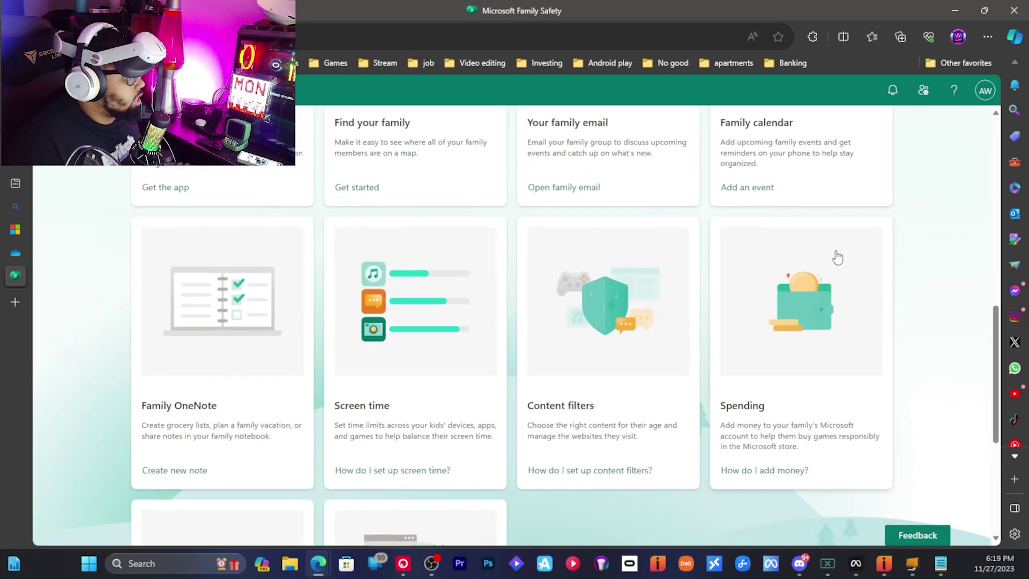
pyautogui.scroll(8, 836, 258)
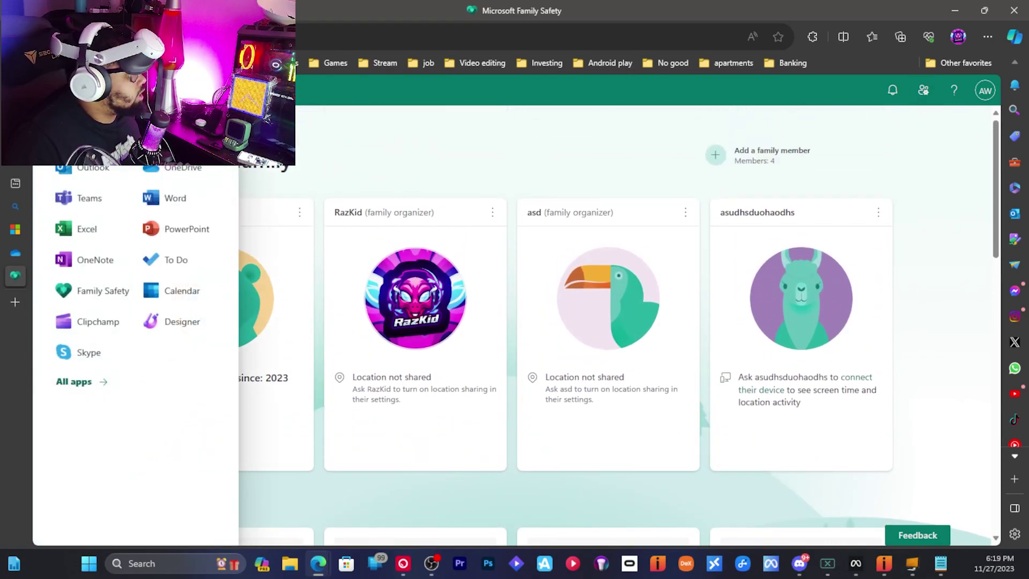
pyautogui.click(381, 112)
# Sign out of the new account and sign back in with the main account.
pyautogui.click(986, 91)
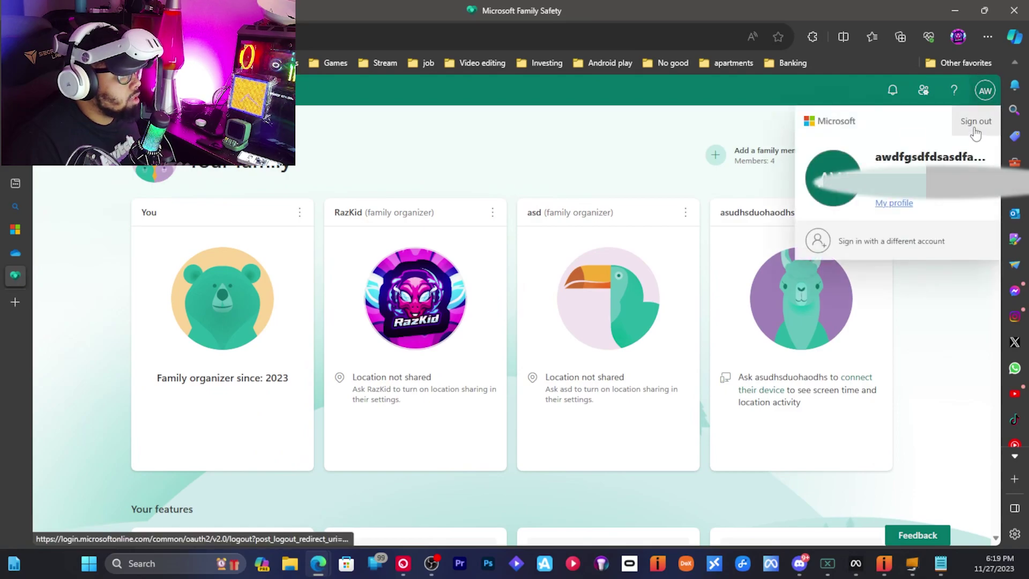
pyautogui.click(975, 127)
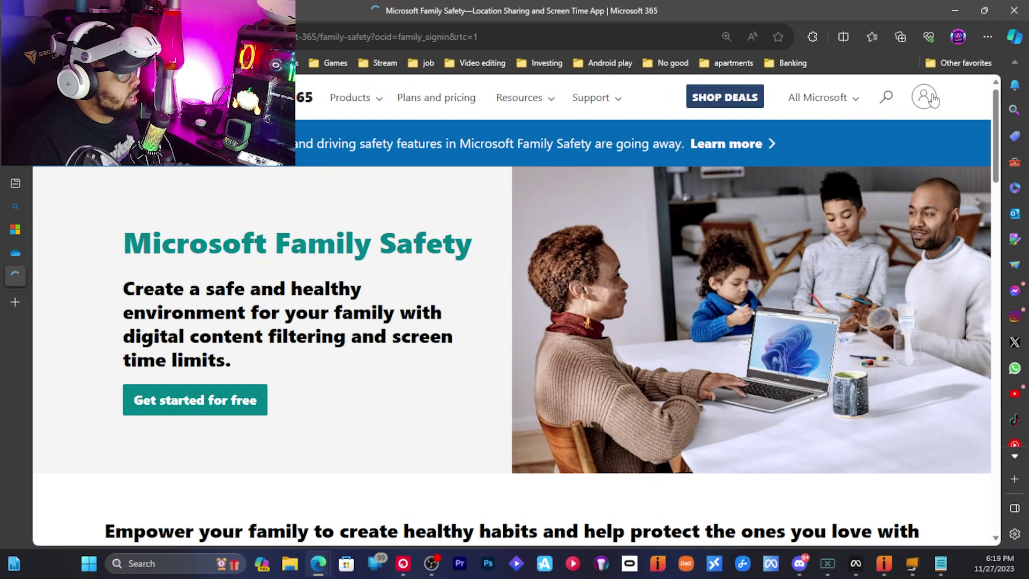
pyautogui.click(926, 110)
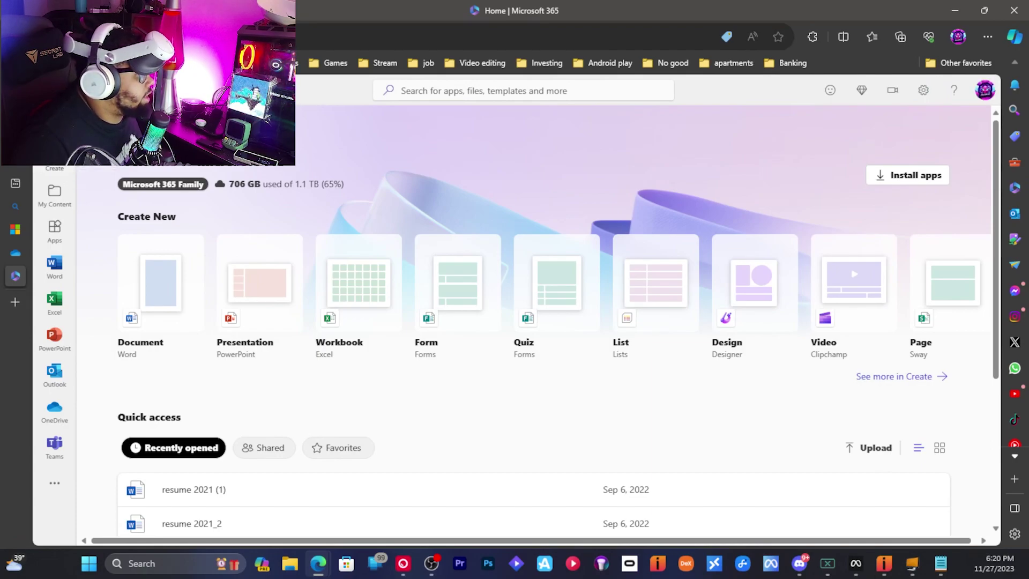
# Open the main account's Microsoft account page and go to the management page of the Microsoft 365 Family subscription.
pyautogui.click(988, 95)
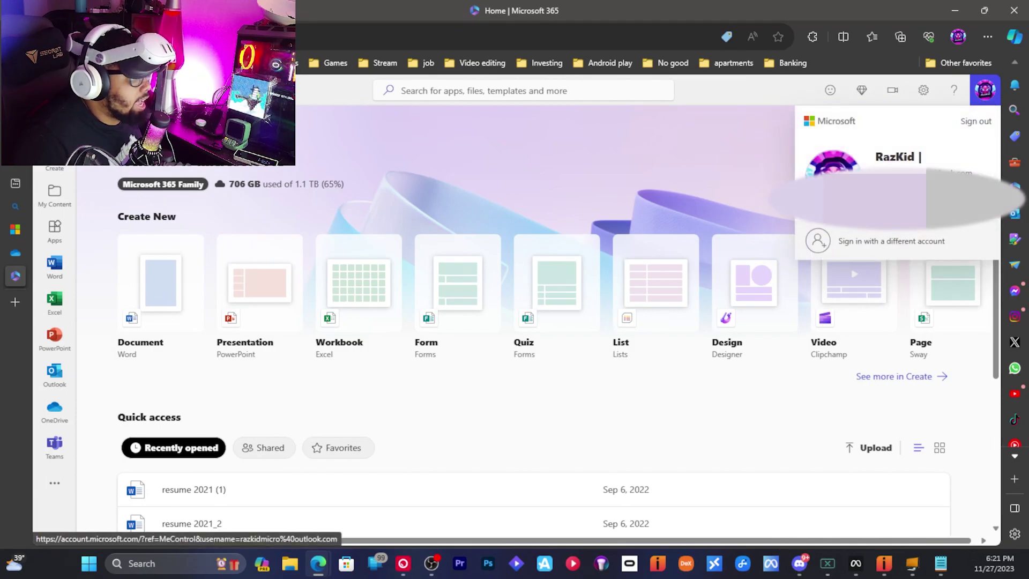
pyautogui.click(847, 156)
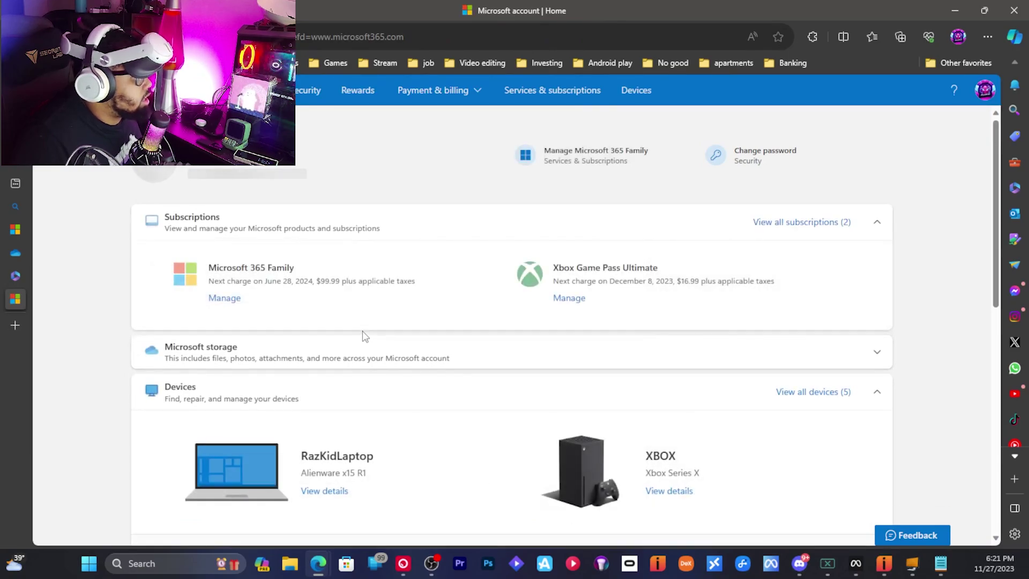
pyautogui.scroll(-10, 363, 332)
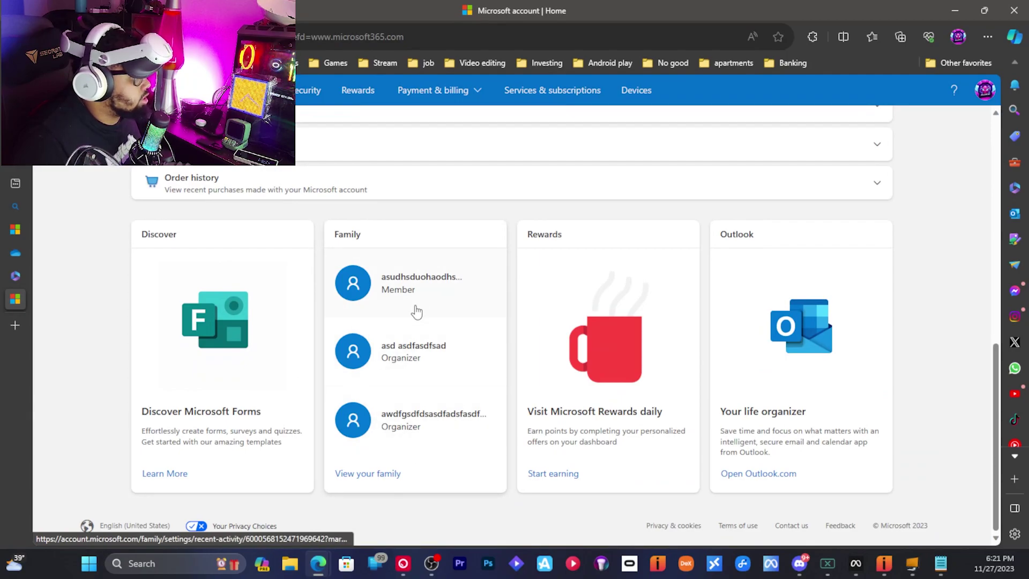
pyautogui.scroll(6, 424, 381)
pyautogui.scroll(2, 287, 335)
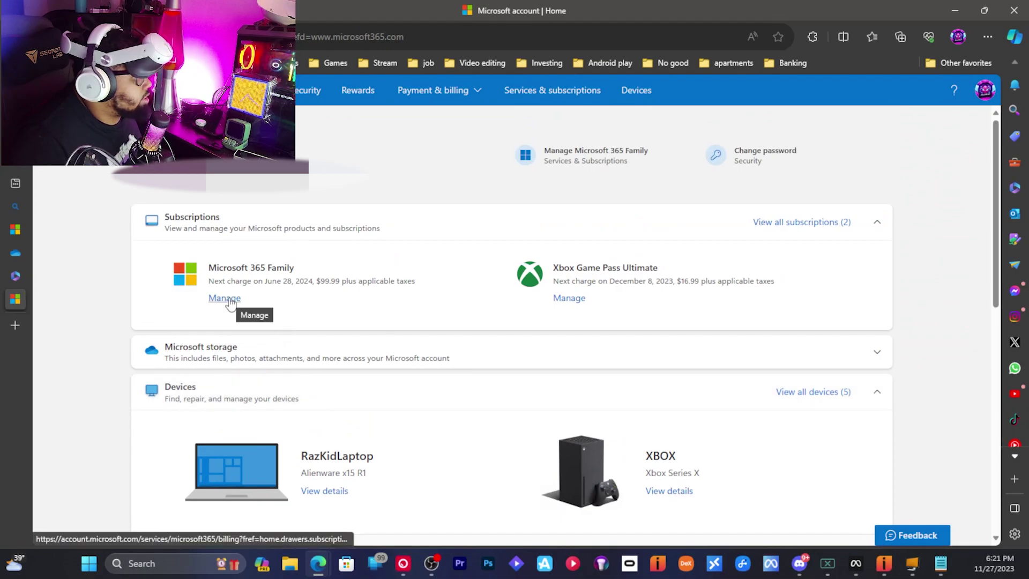
pyautogui.scroll(-8, 231, 303)
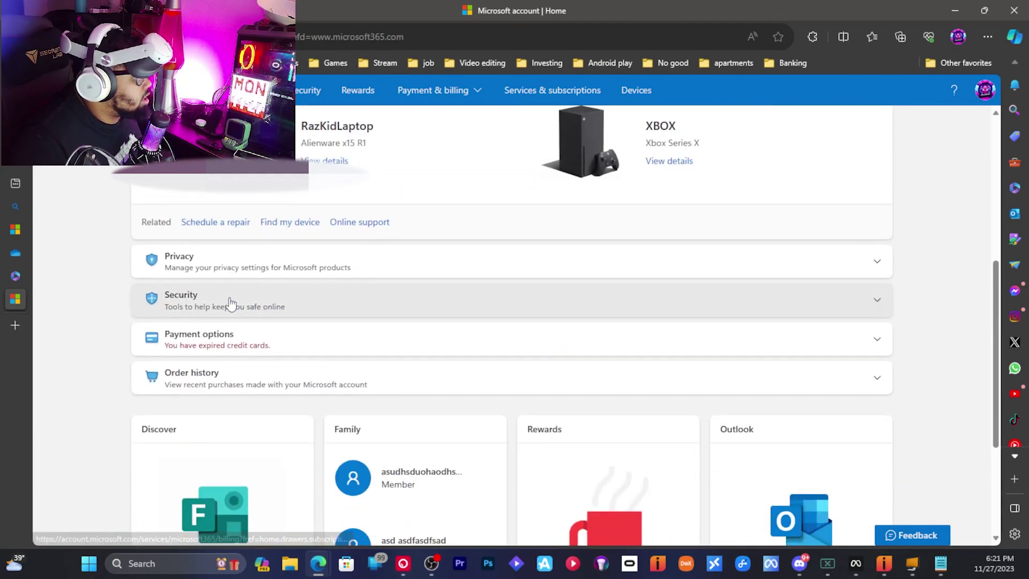
pyautogui.scroll(8, 395, 279)
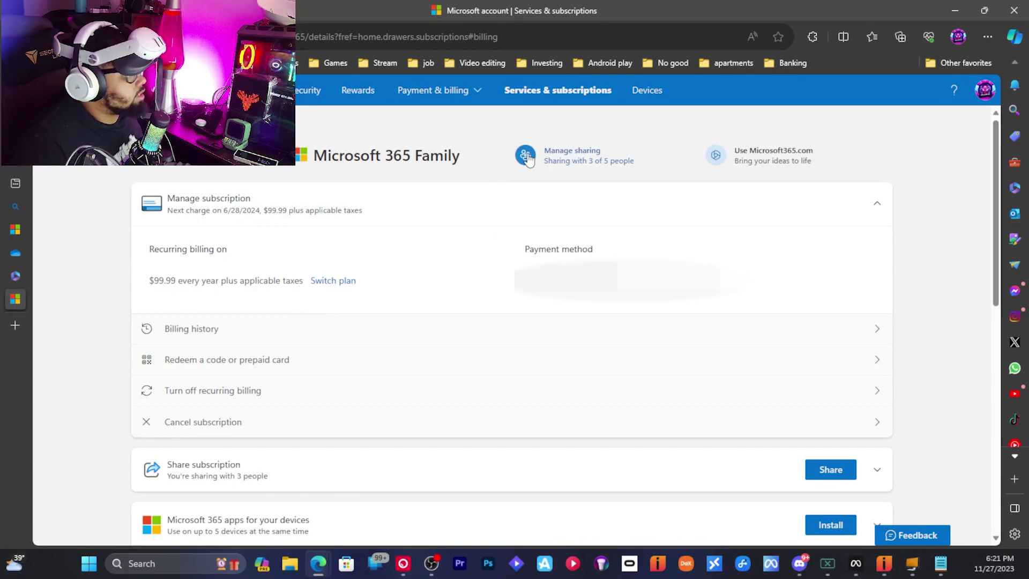
# Try to share the Microsoft 365 Family subscription by email invite, entering the new account's email address.
pyautogui.click(570, 162)
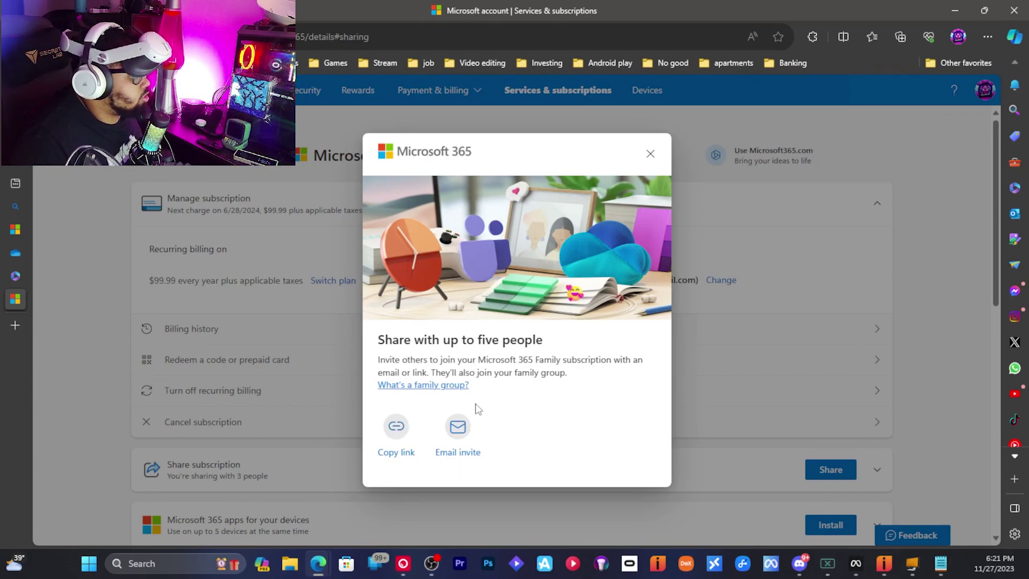
pyautogui.click(457, 432)
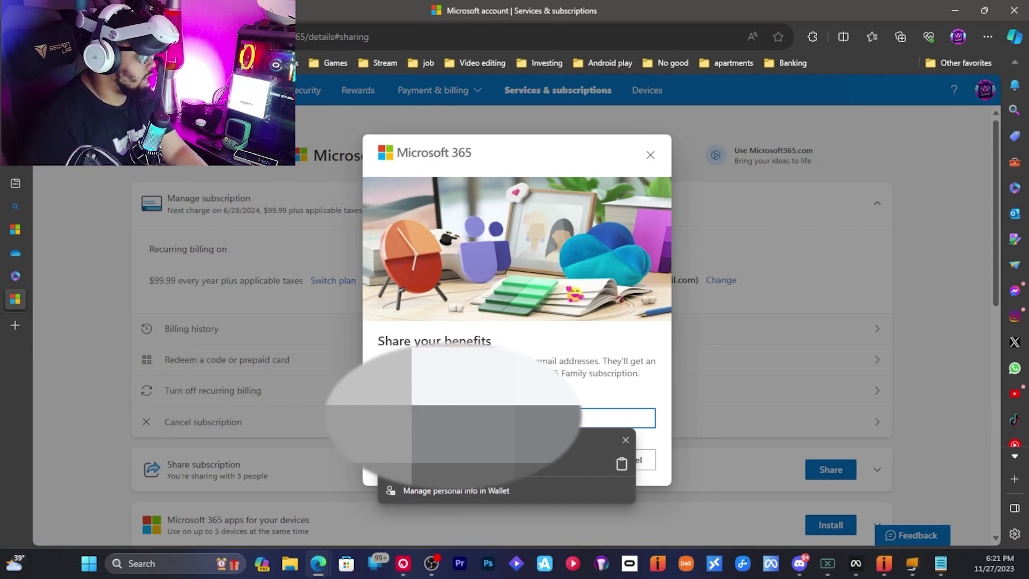
pyautogui.press('Down')
pyautogui.press('Return')
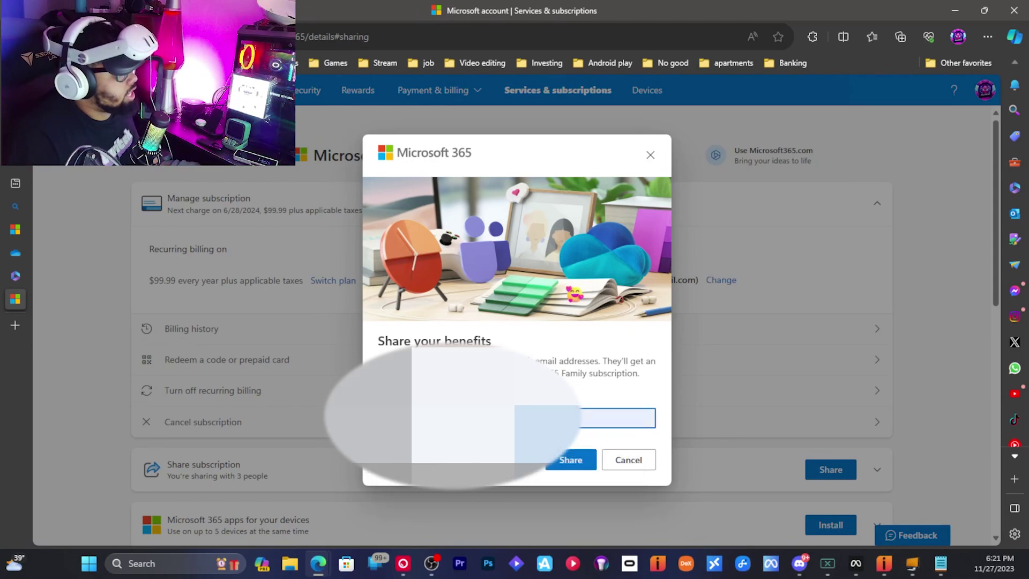
pyautogui.click(565, 461)
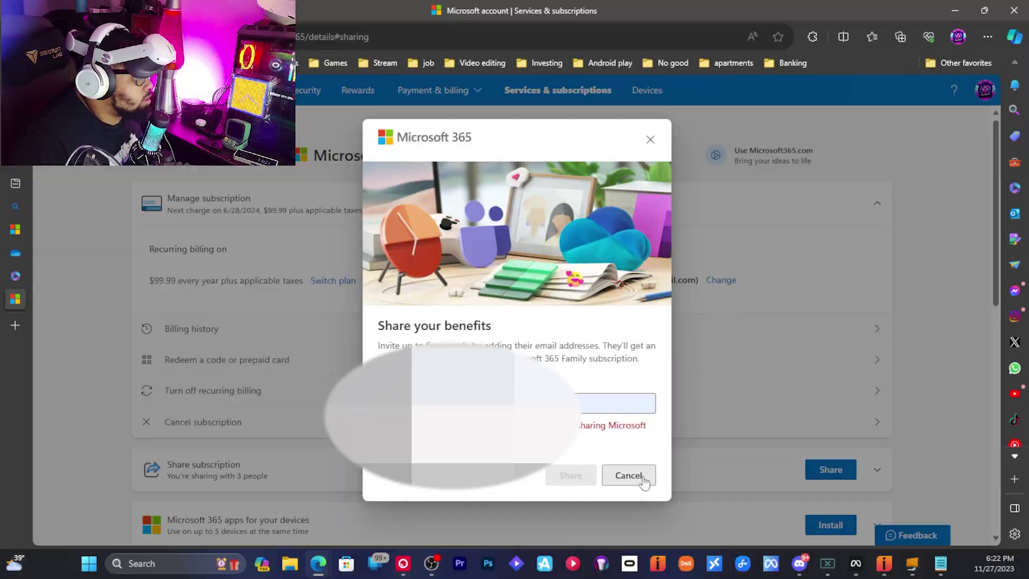
pyautogui.click(629, 475)
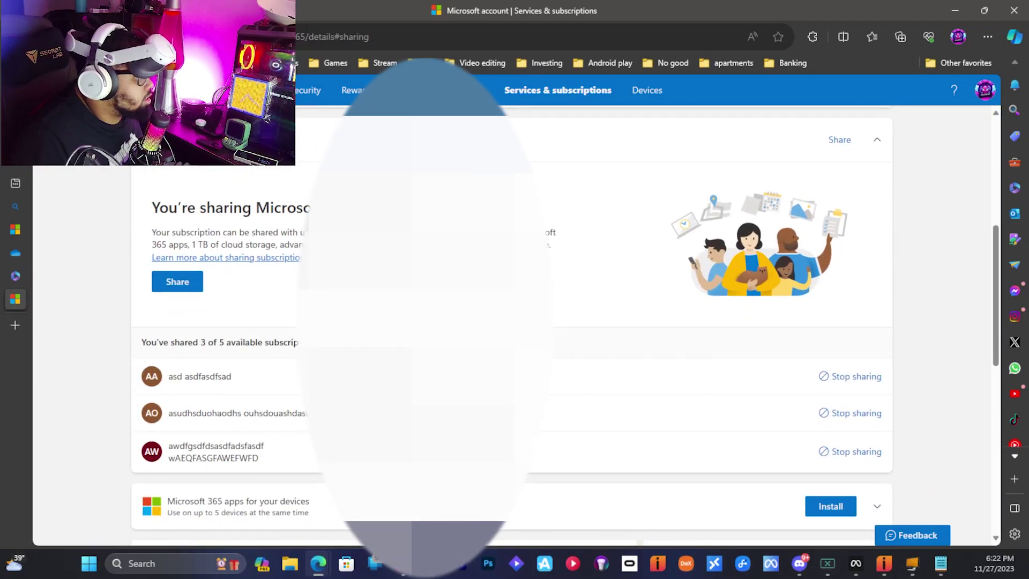
# Check which accounts the Microsoft 365 Family subscription is shared with and where sharing can be stopped.
pyautogui.scroll(-1, 512, 322)
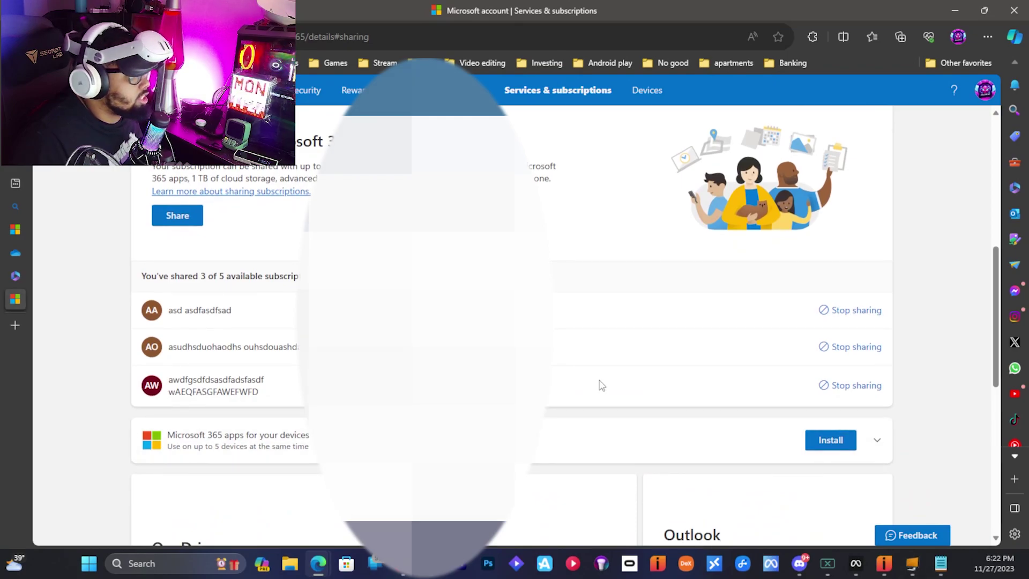
pyautogui.scroll(-3, 207, 398)
pyautogui.scroll(3, 207, 399)
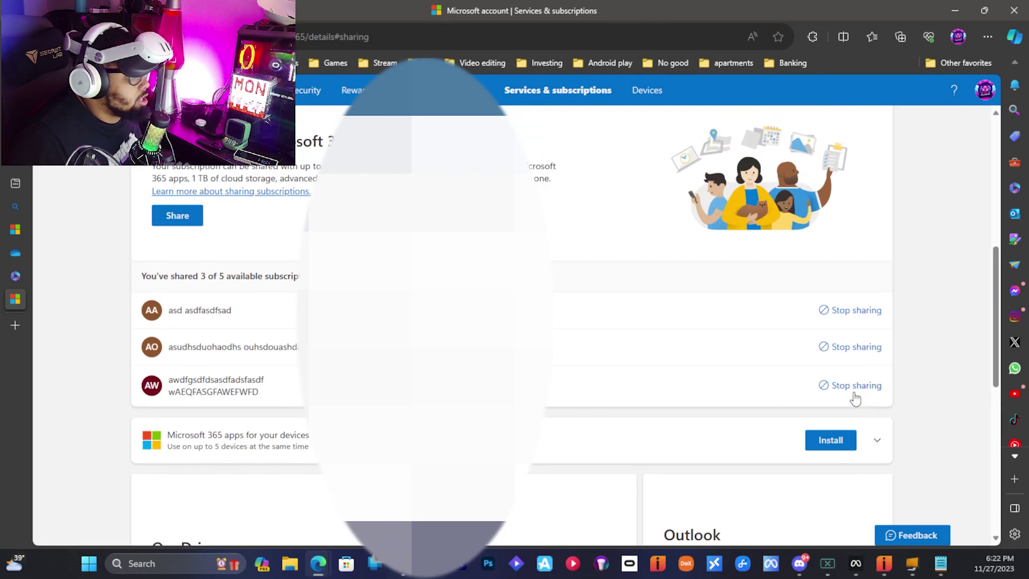
pyautogui.scroll(6, 591, 382)
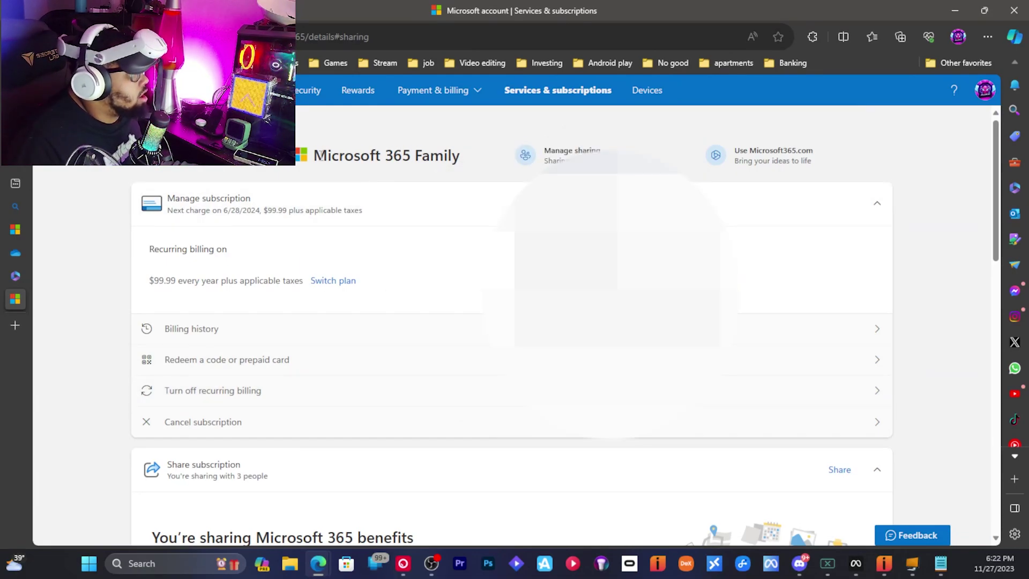
# Go to onedrive.com and look through My files for the shared Drive 1 and Drive 2 folders.
pyautogui.hotkey('ctrl', 'l')
pyautogui.write('onedrive.com')
pyautogui.press('Return')
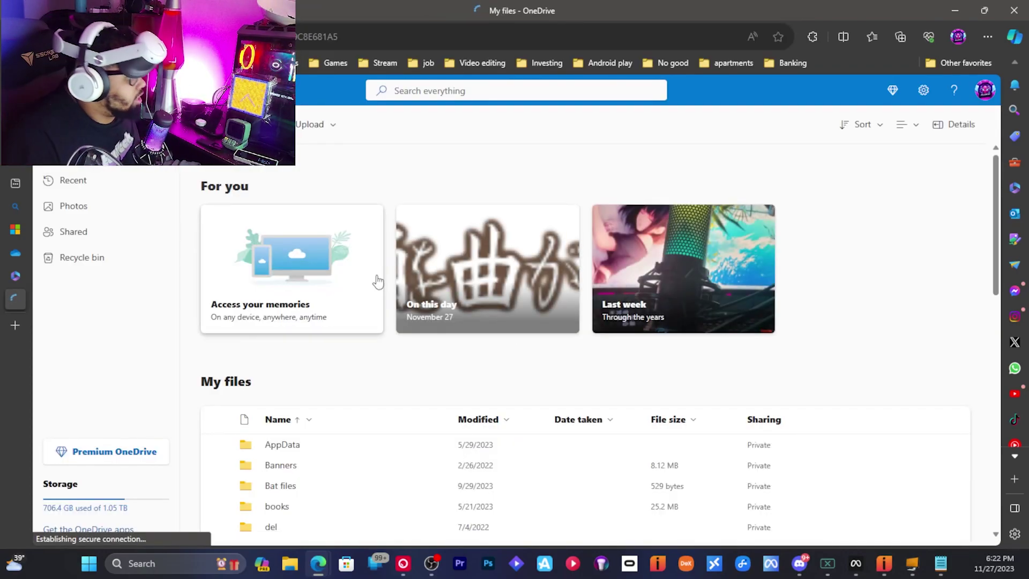
pyautogui.scroll(-5, 512, 330)
pyautogui.scroll(2, 471, 329)
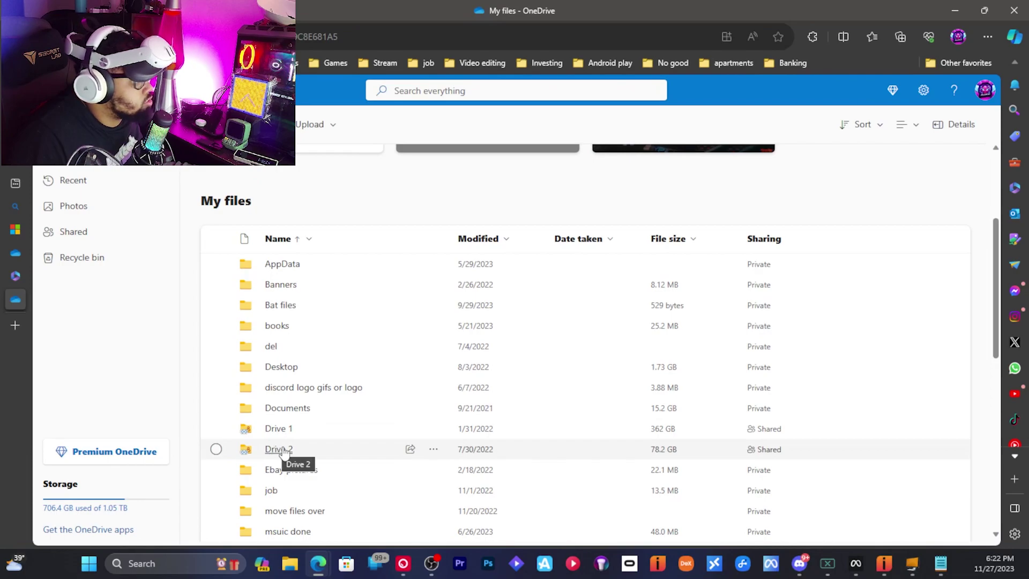
pyautogui.scroll(1, 283, 450)
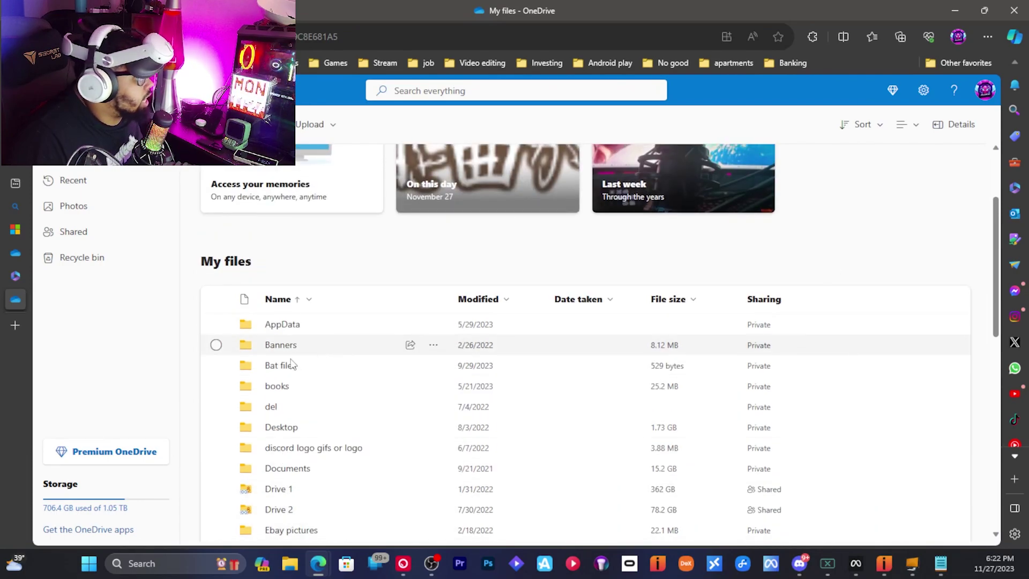
# Add a shortcut to the shared Drive 3 folder to My files and return to My files.
pyautogui.click(104, 238)
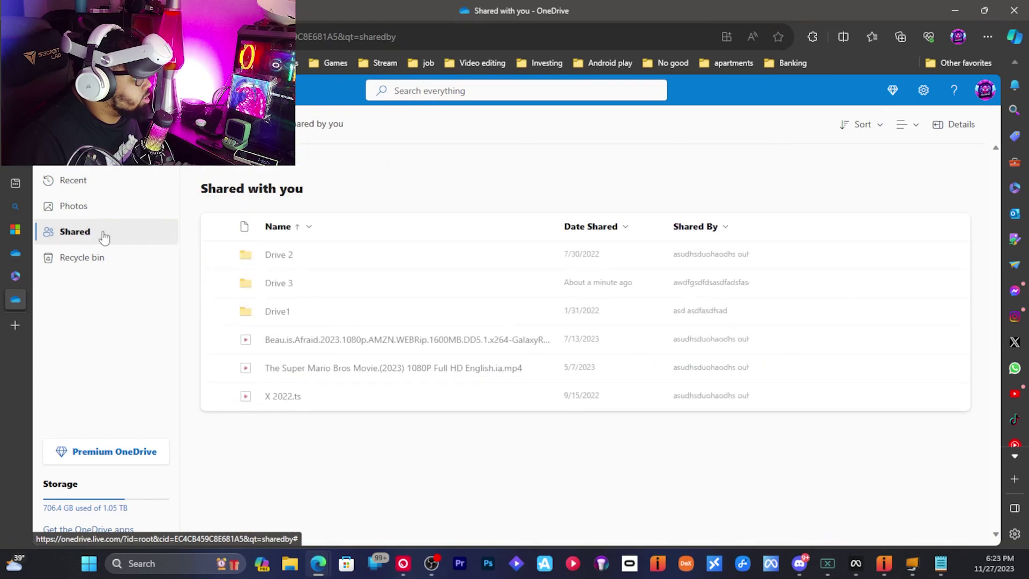
pyautogui.click(216, 284)
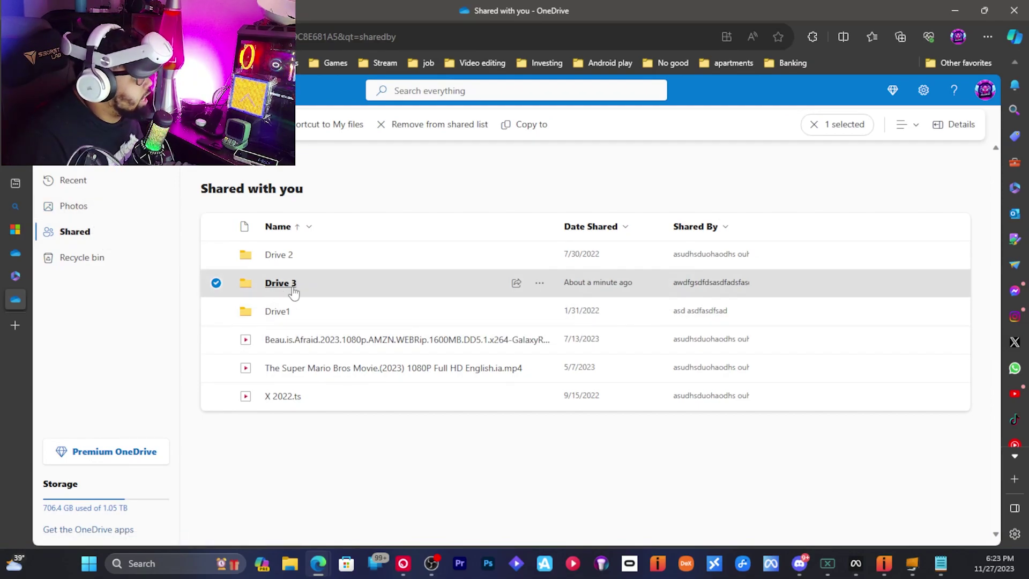
pyautogui.click(324, 129)
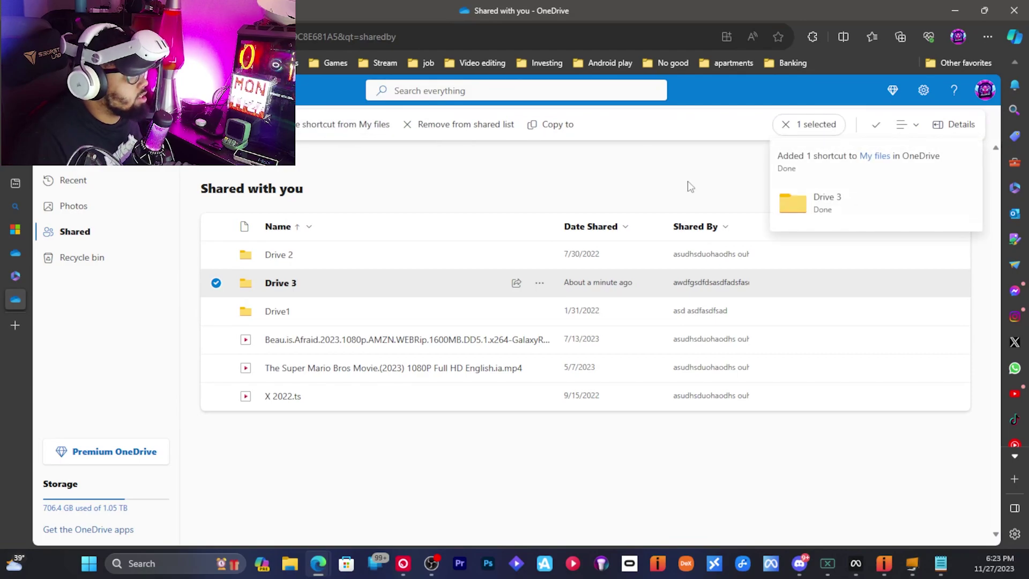
pyautogui.click(73, 155)
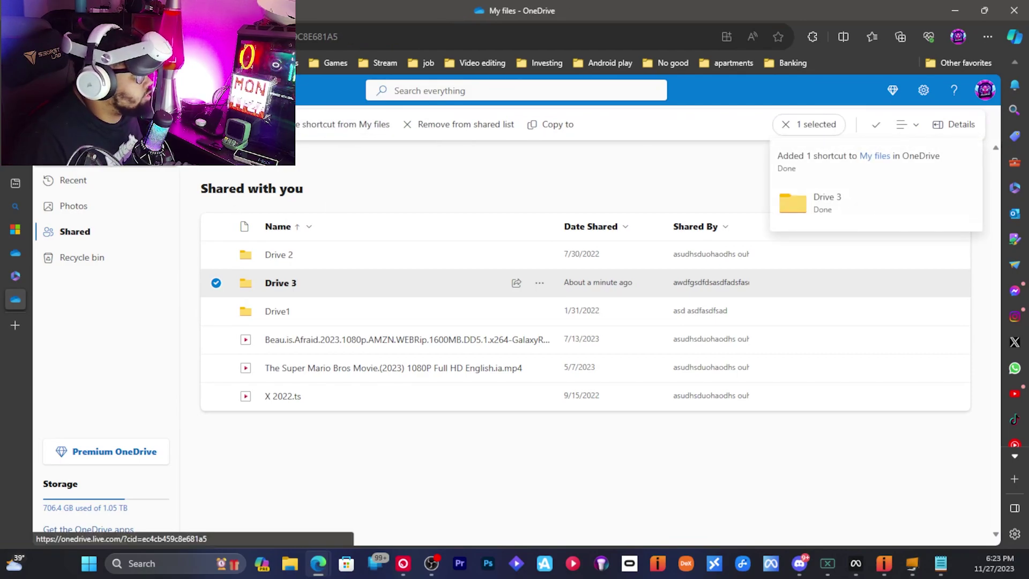
# Find the Drive 3 shortcut in My files and enlarge the page zoom to 150%.
pyautogui.scroll(-3, 370, 360)
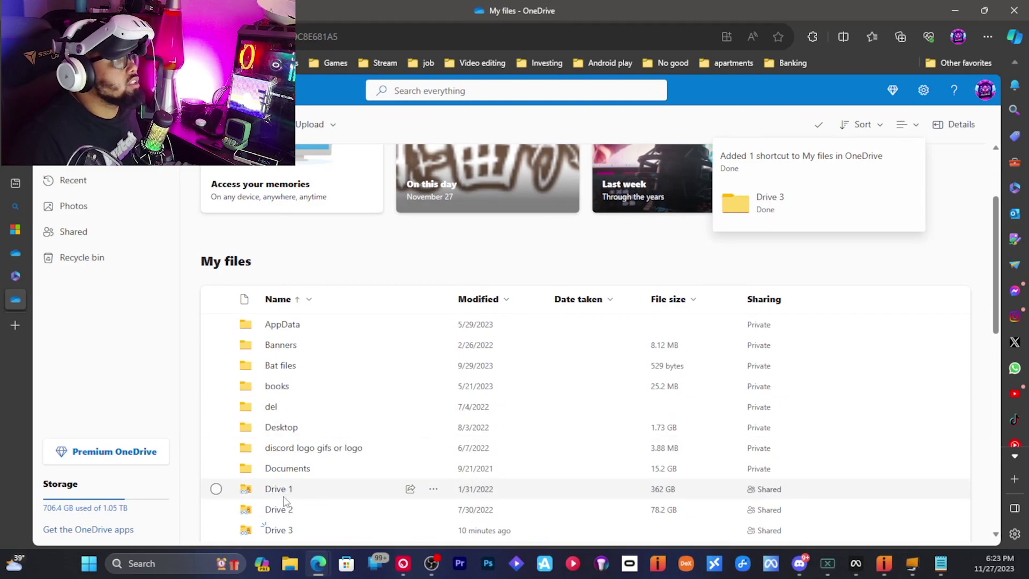
pyautogui.scroll(-1, 286, 495)
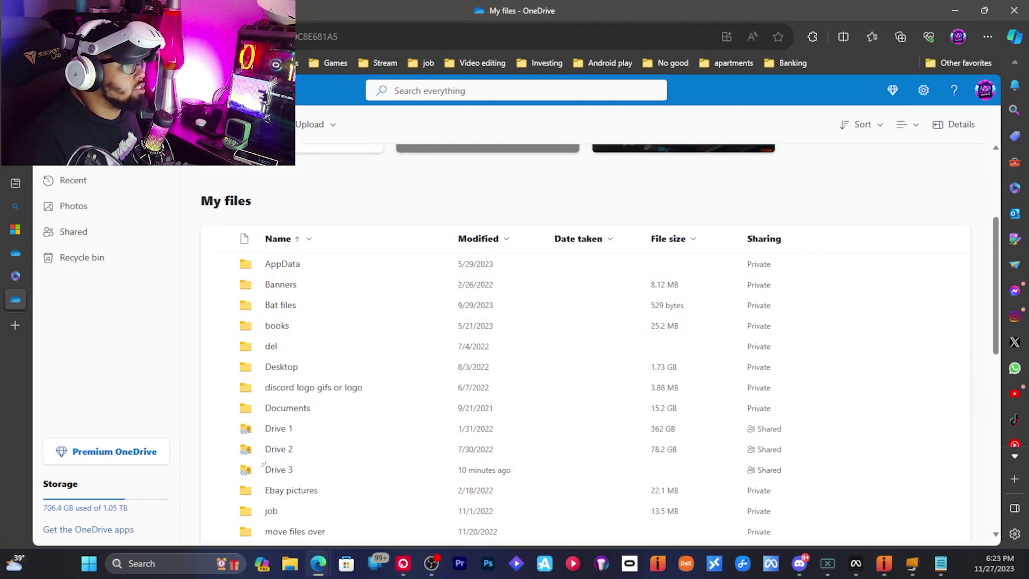
pyautogui.click(988, 36)
pyautogui.click(958, 124)
pyautogui.click(958, 123)
pyautogui.click(958, 124)
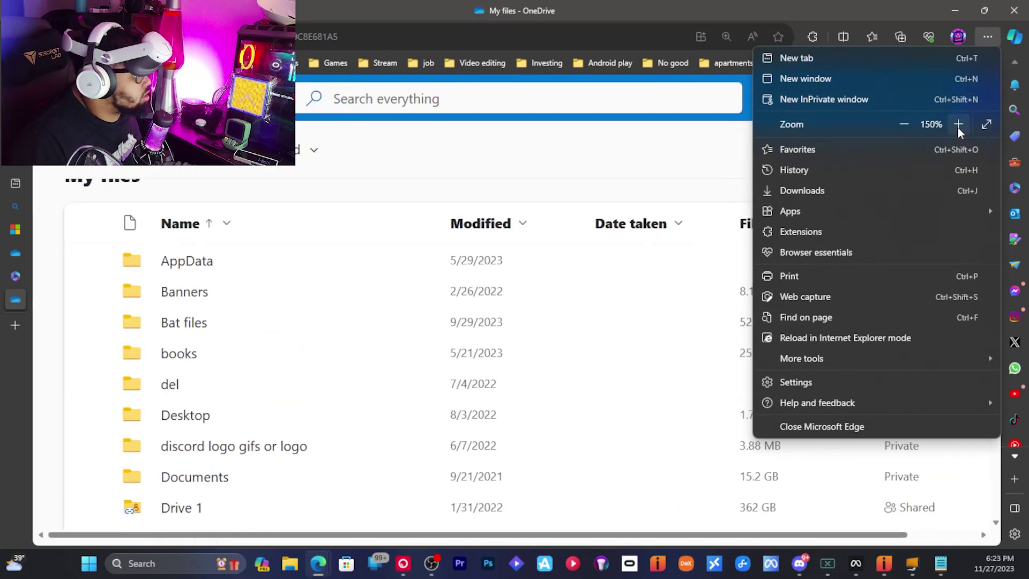
# Open the Drive 3 folder to check its contents and return to My files.
pyautogui.scroll(-2, 202, 461)
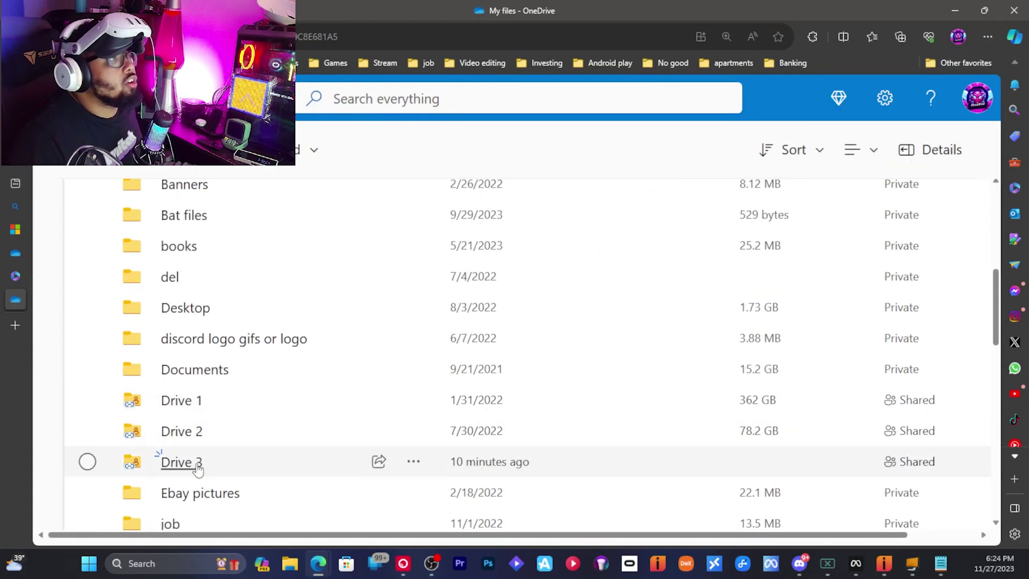
pyautogui.click(197, 464)
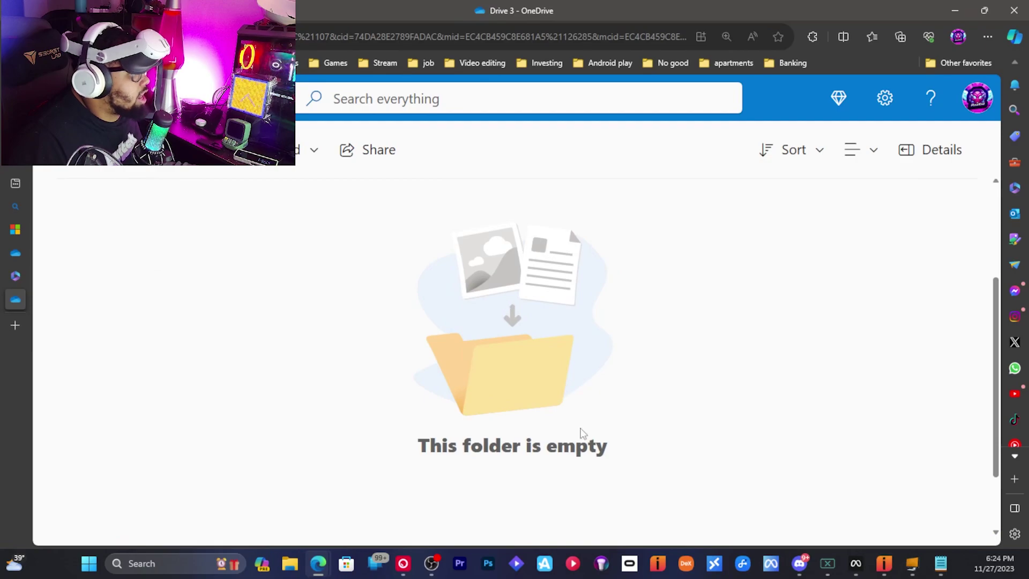
pyautogui.hotkey('alt', 'Left')
# Show the details of the Drive 3 folder and review its dates, sharing information and path.
pyautogui.scroll(-4, 196, 427)
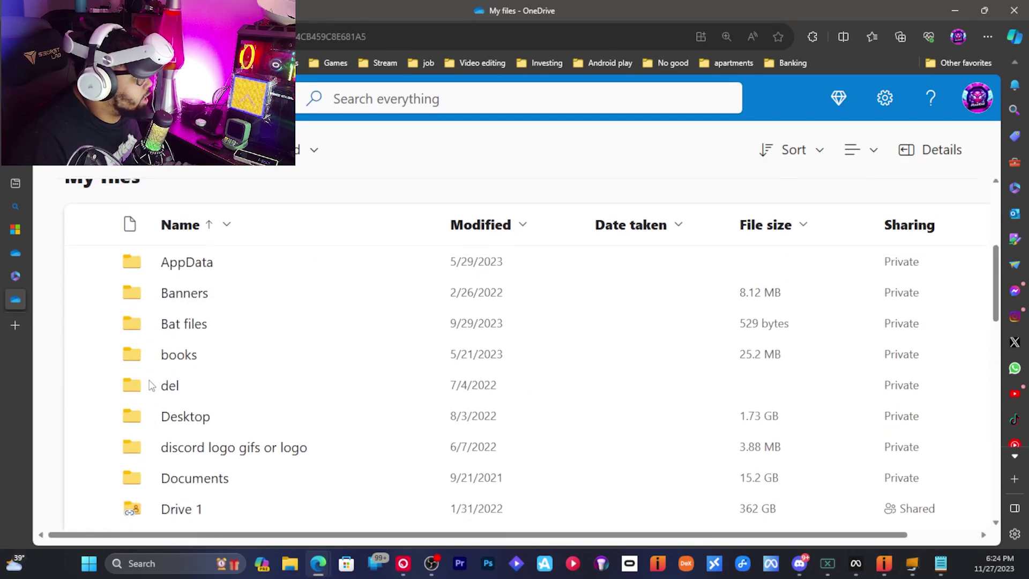
pyautogui.scroll(1, 196, 427)
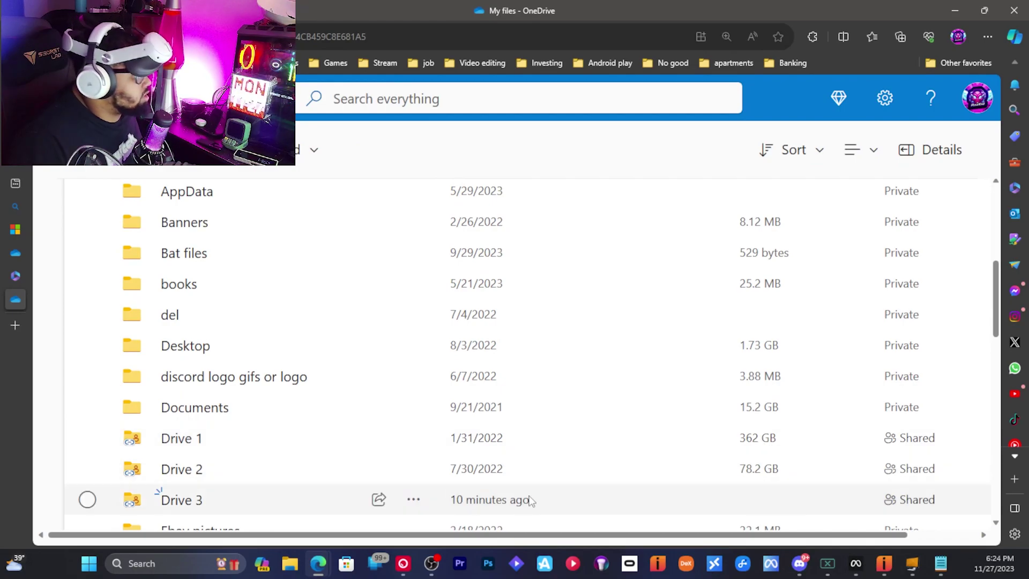
pyautogui.click(417, 501)
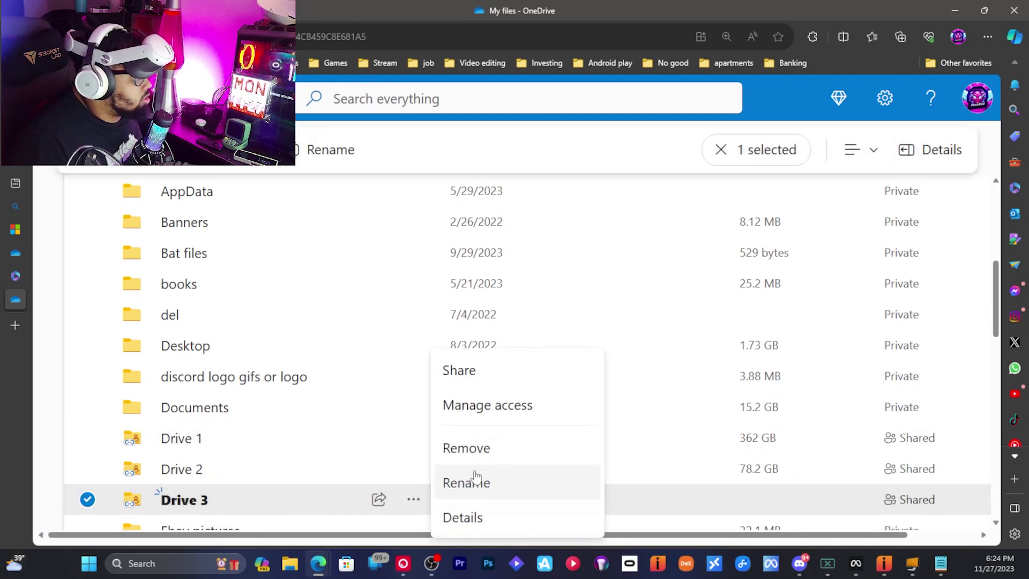
pyautogui.click(483, 530)
pyautogui.scroll(-5, 777, 338)
pyautogui.scroll(-3, 777, 339)
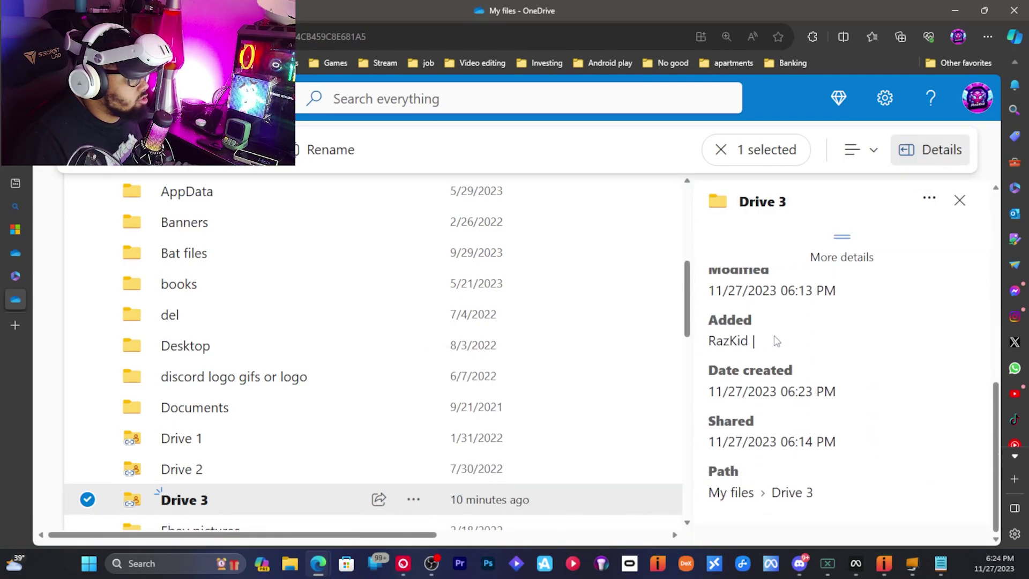
pyautogui.scroll(8, 777, 338)
# Check who Drive 3 is shared with in its sharing dialog, and close the dialog and the folder details.
pyautogui.click(729, 328)
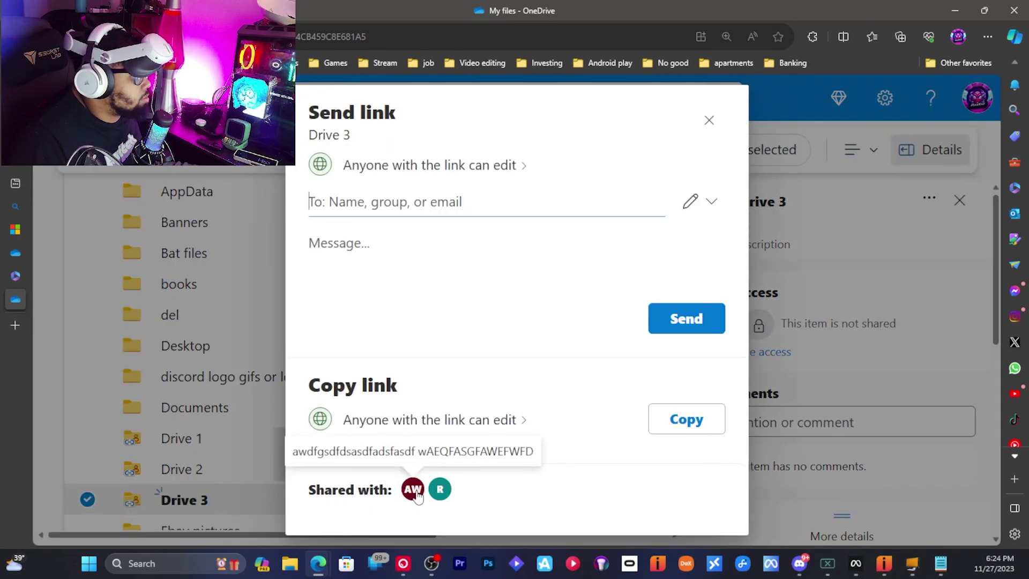
pyautogui.click(949, 200)
pyautogui.click(951, 199)
pyautogui.scroll(-1, 318, 436)
pyautogui.scroll(1, 194, 425)
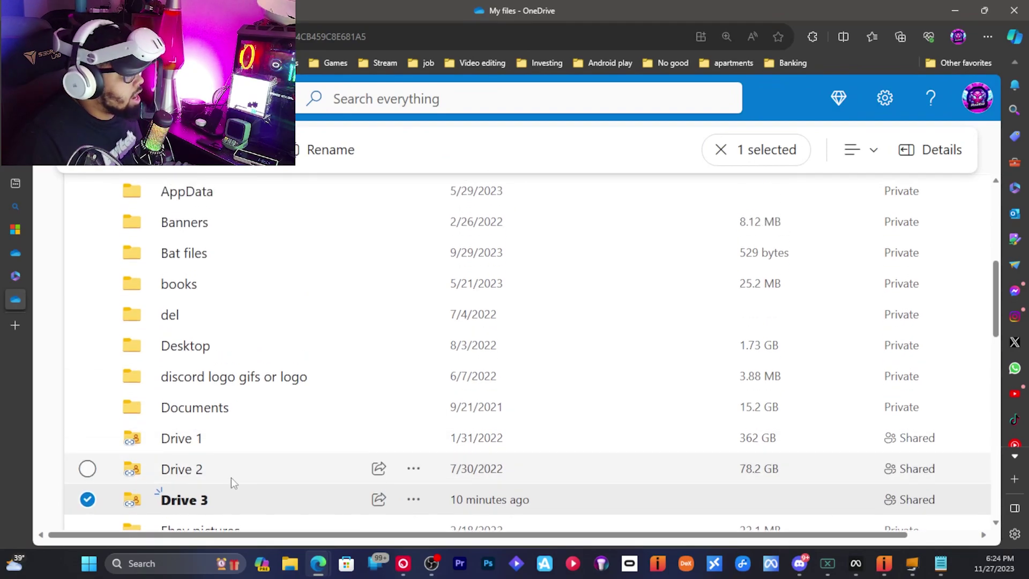